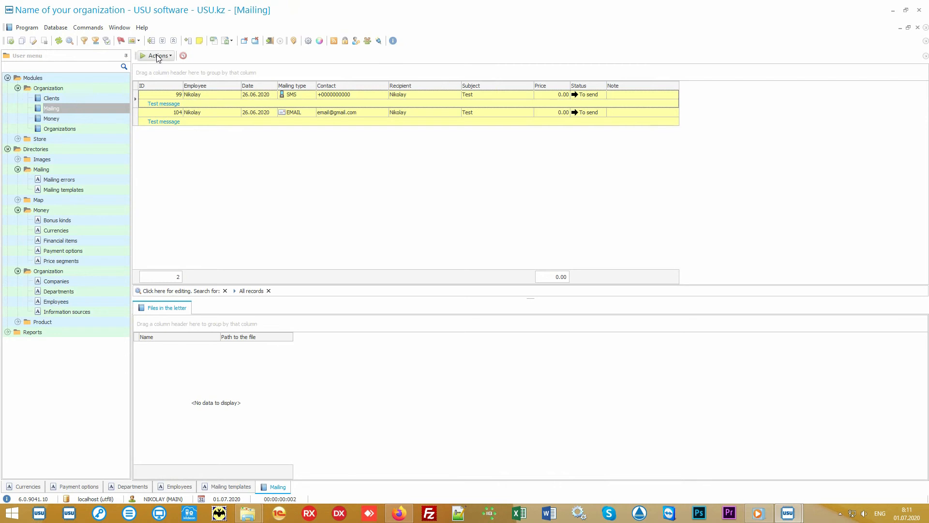
- Open the mailing run dialog to view its sending channels, and exit without sending anything
click(157, 57)
click(161, 68)
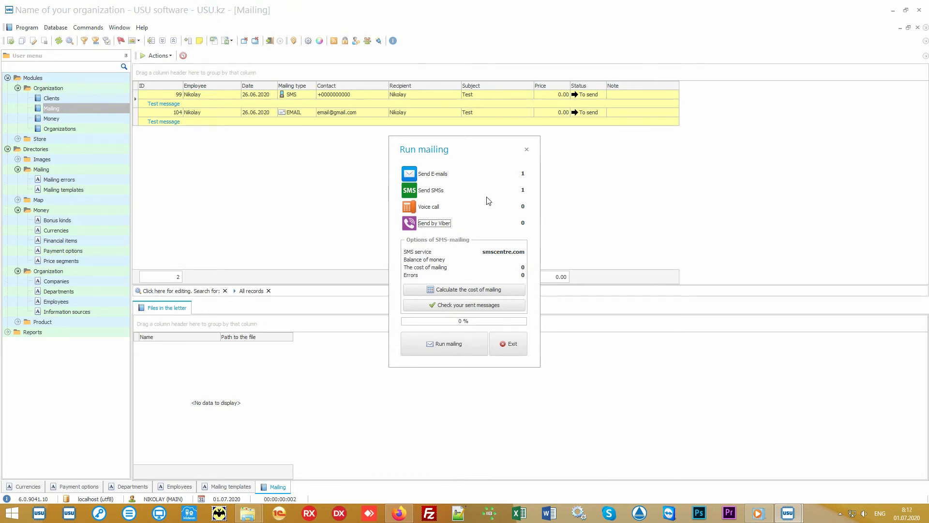
click(433, 209)
click(508, 343)
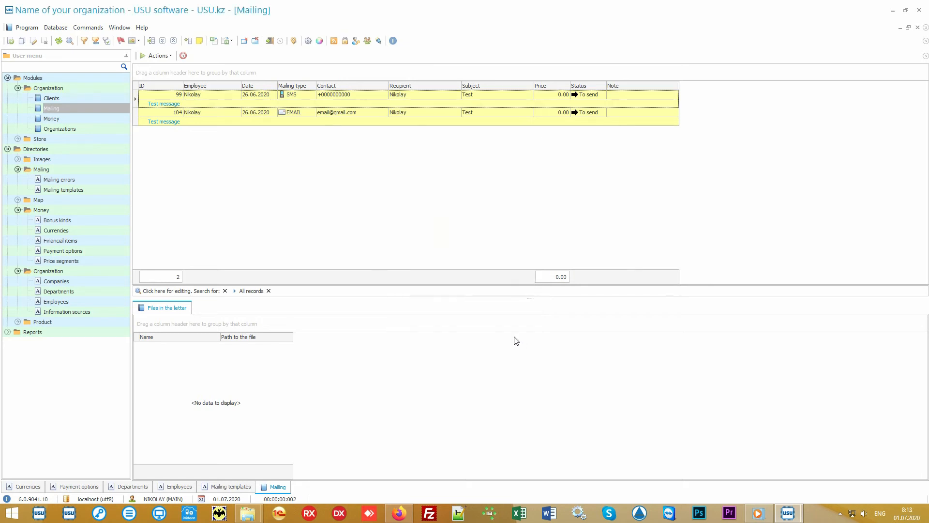
- Examine the SMS and e-mail records queued in the mailing list
click(379, 93)
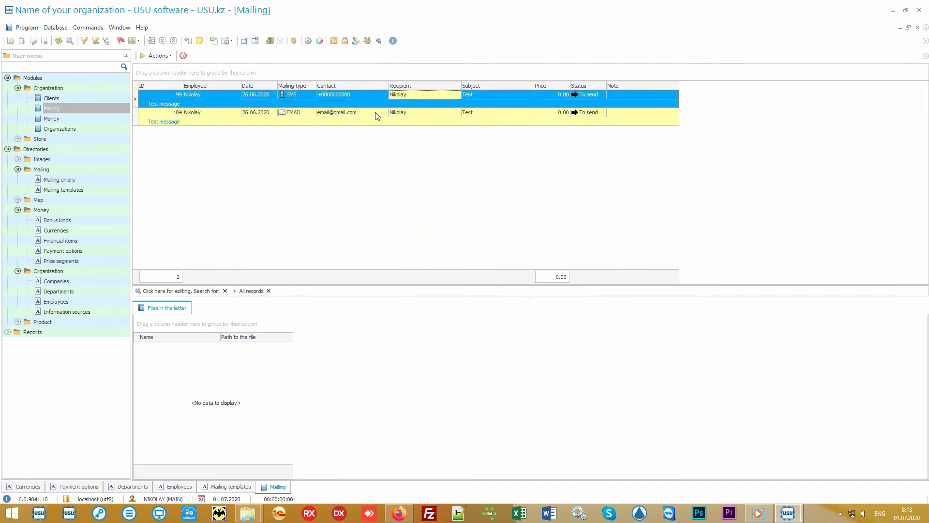
click(382, 115)
click(437, 112)
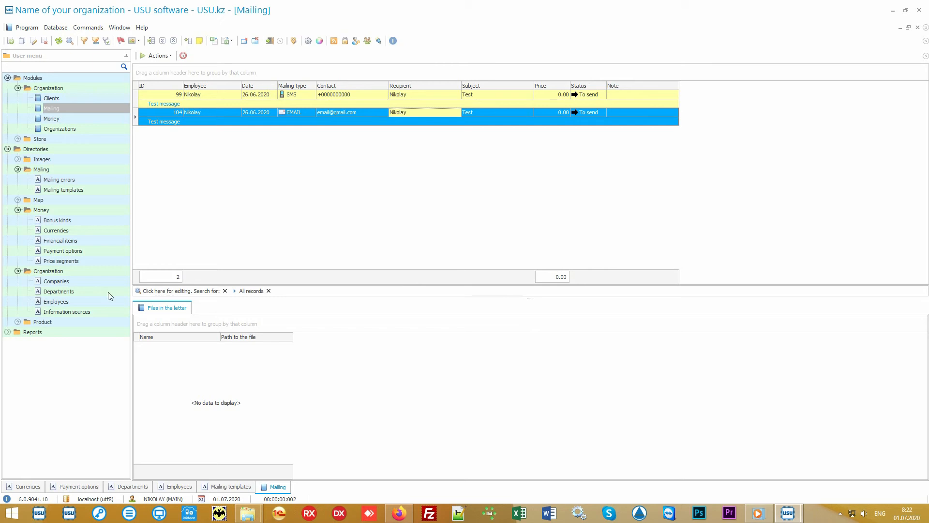
- Open the Product names directory and select the Some product record
double_click(75, 320)
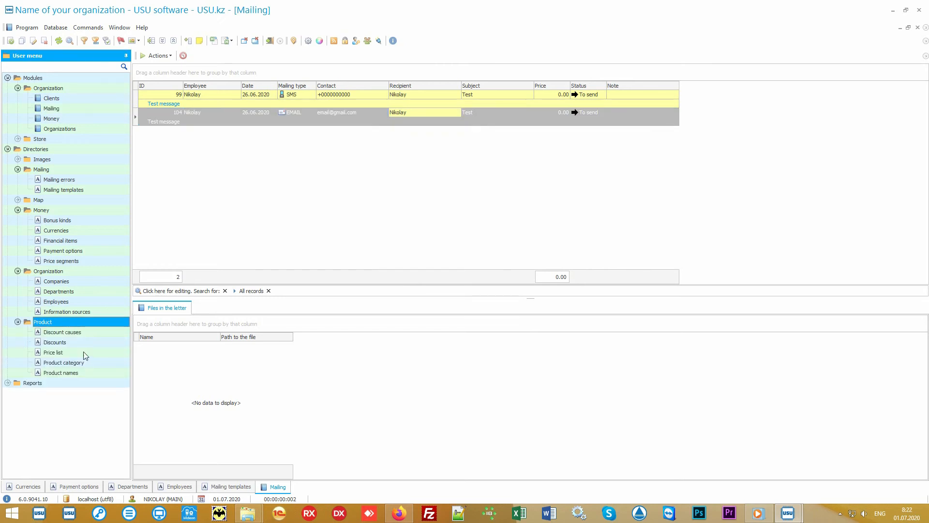
double_click(60, 372)
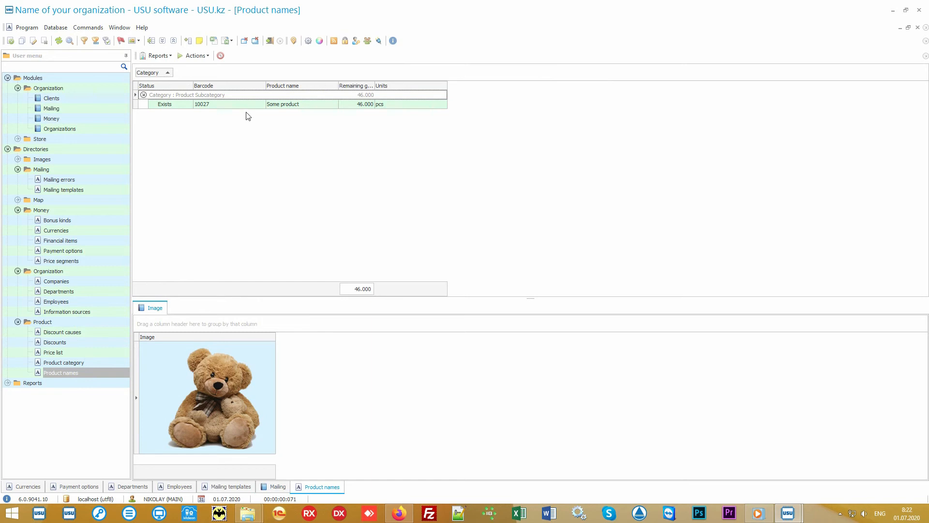
click(248, 106)
click(319, 105)
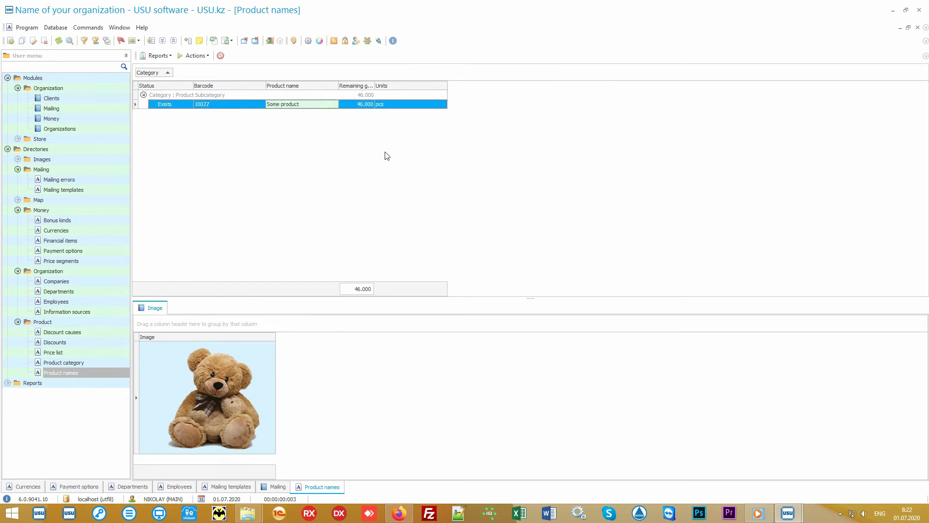
- Open the data import wizard for Product names to view the source formats, and quit it without importing
right_click(362, 137)
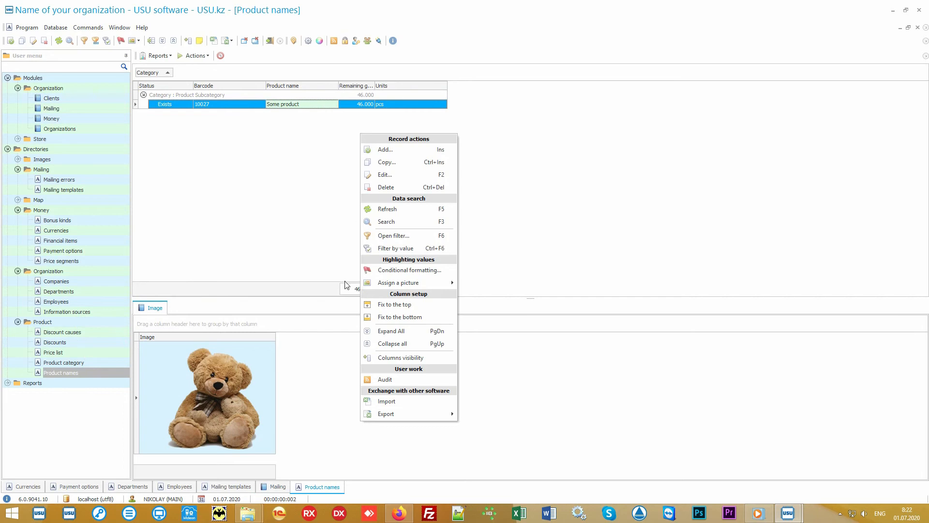
click(416, 403)
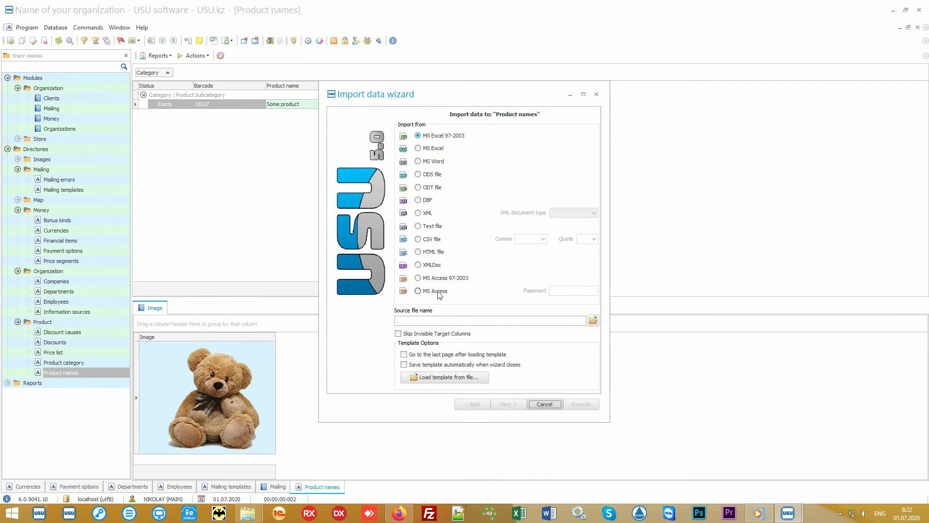
click(546, 405)
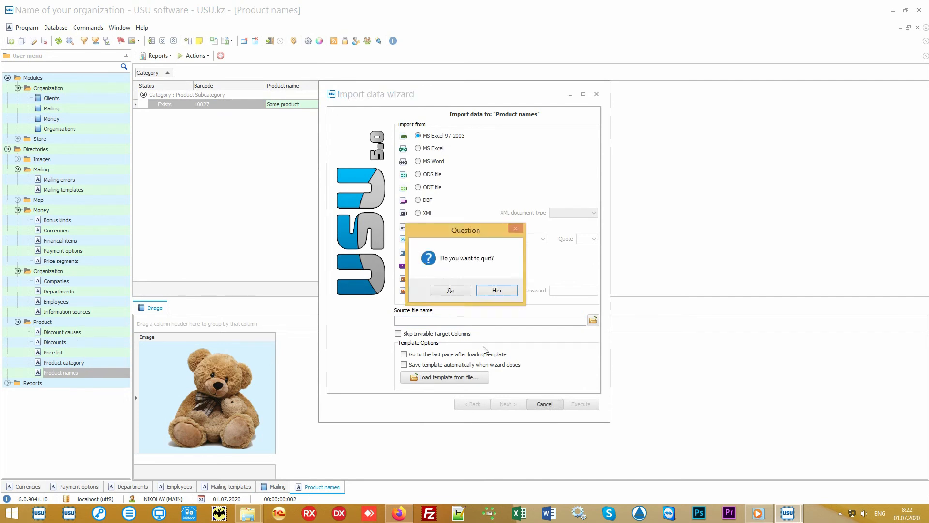
click(459, 291)
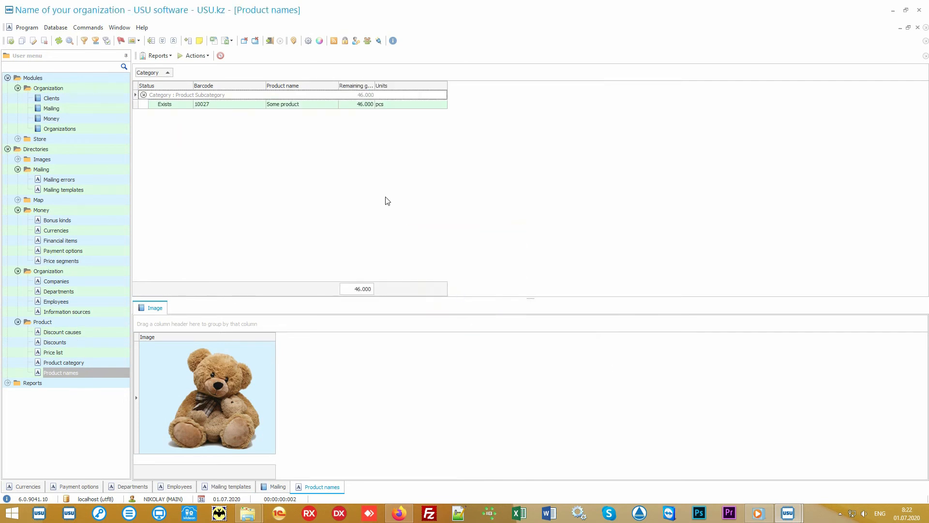
- Switch to the desktop, open the product names workbook in Excel and examine its columns from Product Category to Selling price
click(892, 10)
double_click(460, 269)
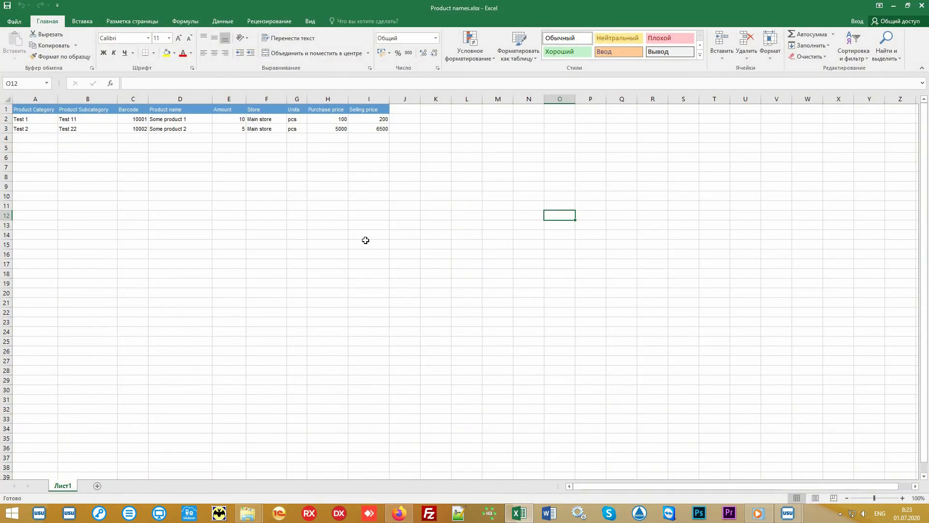
drag(371, 130, 32, 110)
click(35, 99)
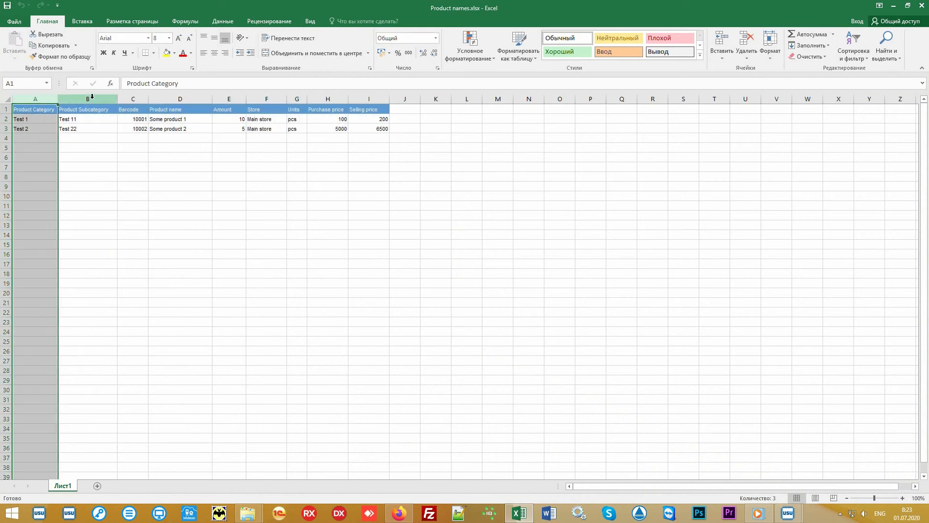
click(92, 96)
click(132, 97)
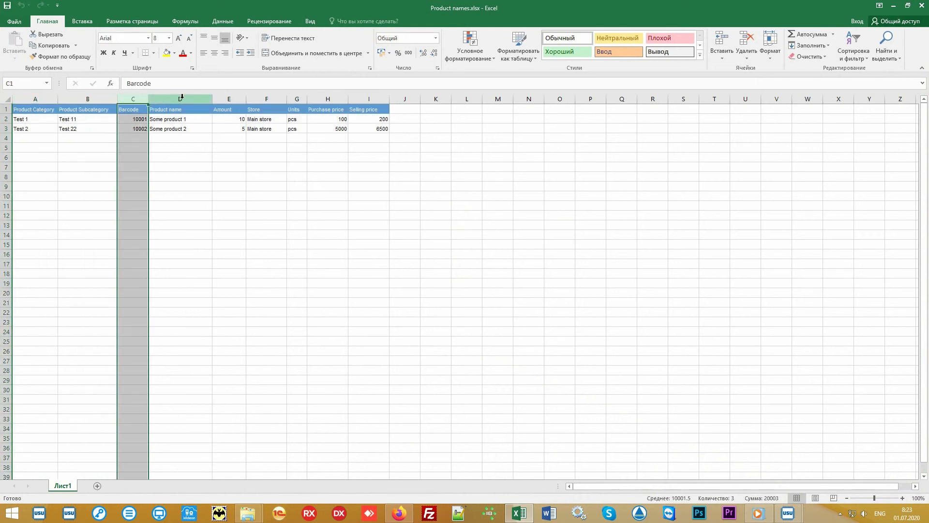
drag(181, 97, 386, 135)
click(452, 200)
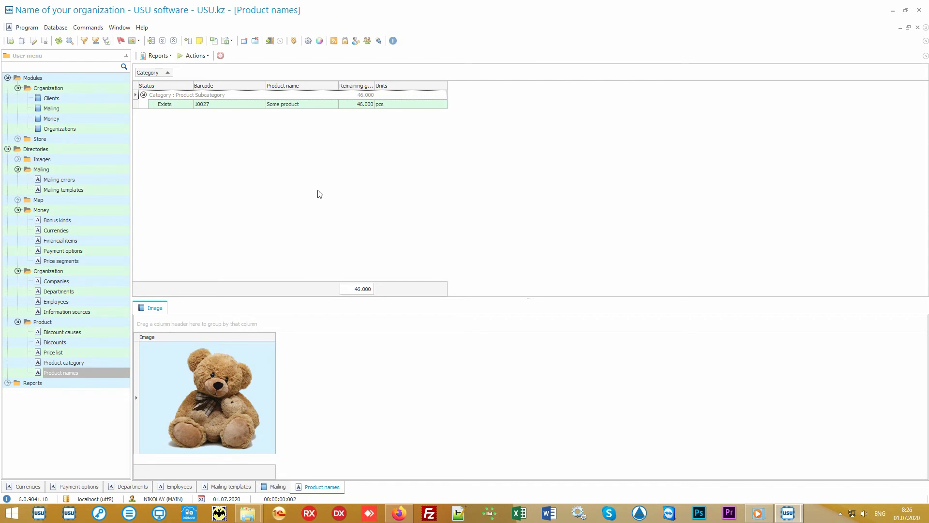
- Open the Store's Product module and examine the Main store receipt with its product list entry
click(80, 139)
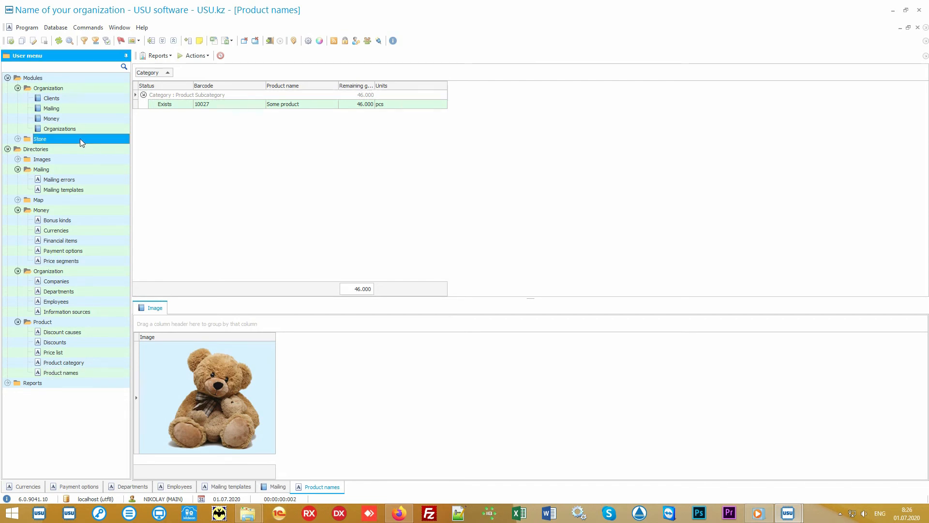
double_click(80, 138)
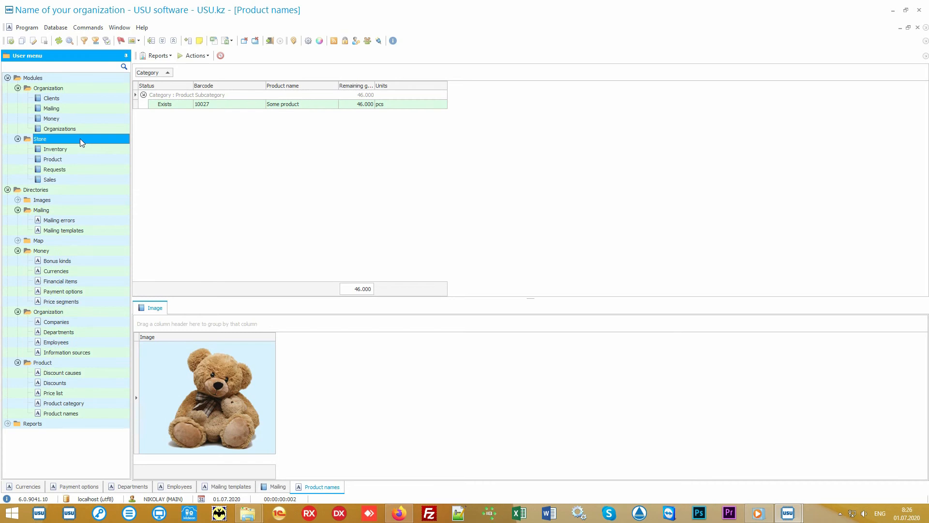
click(88, 159)
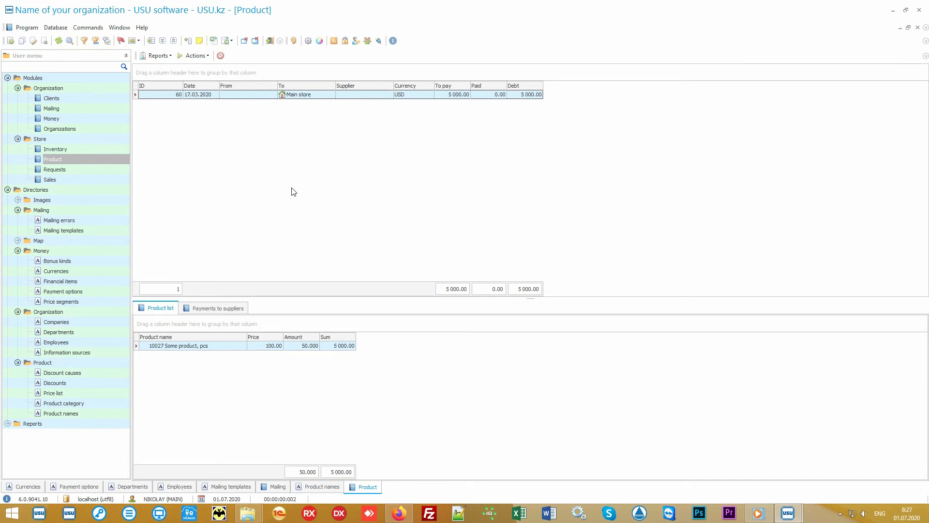
click(320, 96)
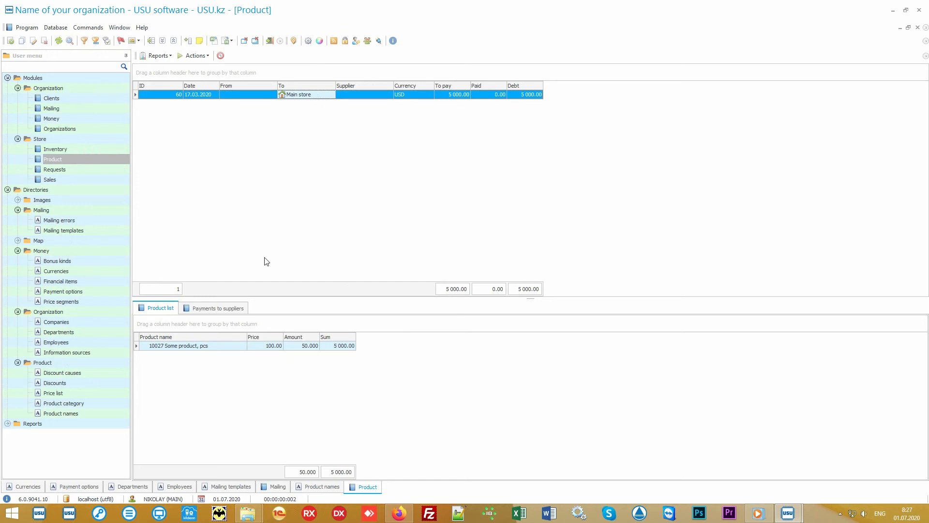
click(218, 346)
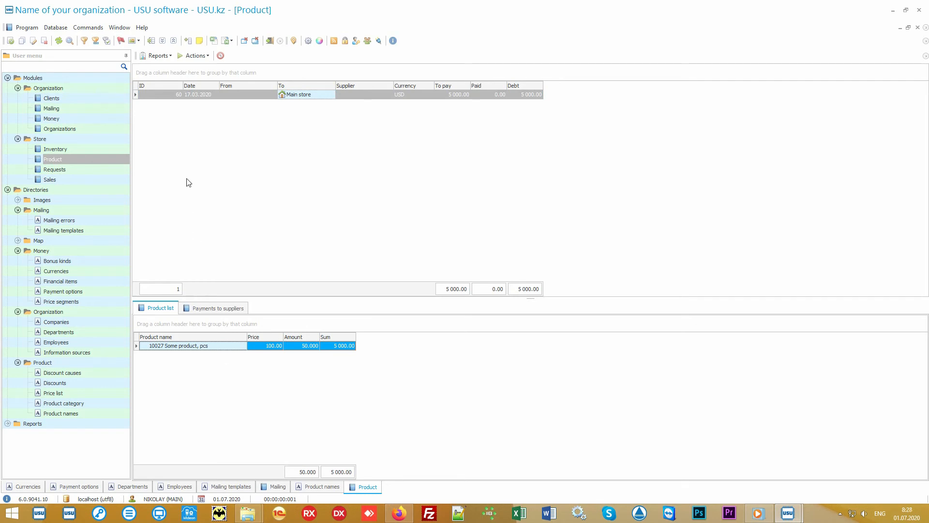
- Generate the Label set report for the Main store receipt, view the labels and close the report
click(168, 56)
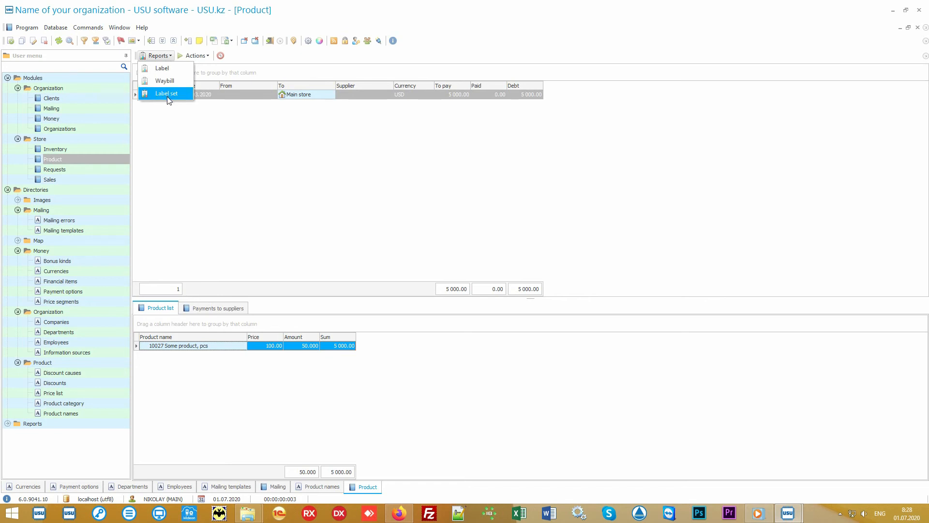
click(182, 95)
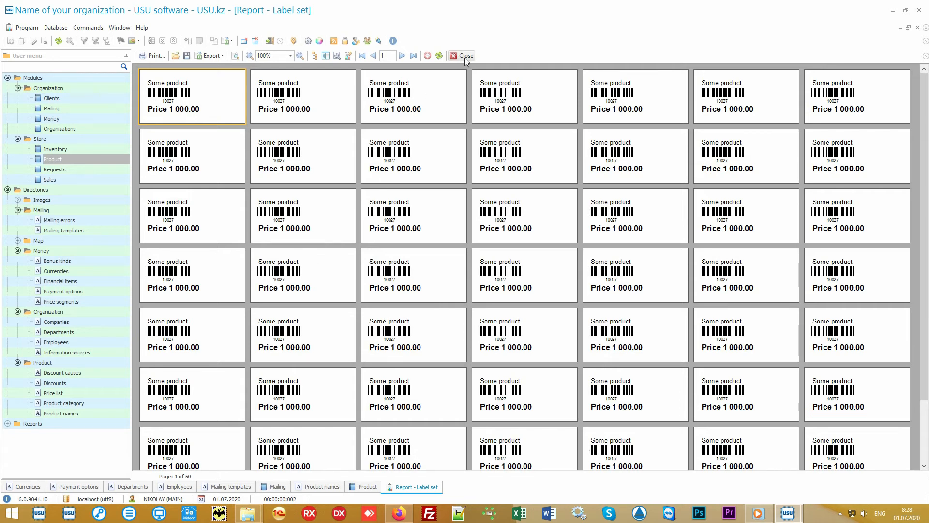
click(464, 55)
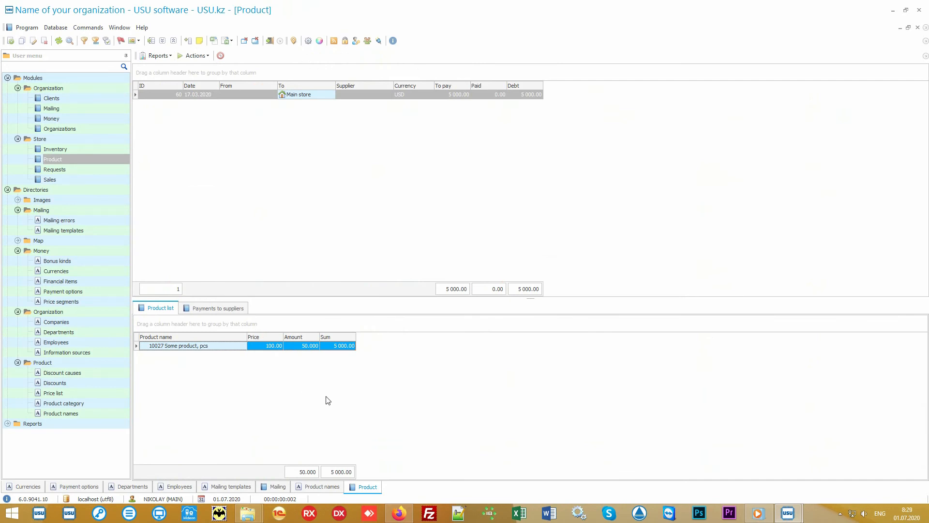
- Generate the Records report for Some product in the Product names directory, view it enlarged and close it
click(95, 415)
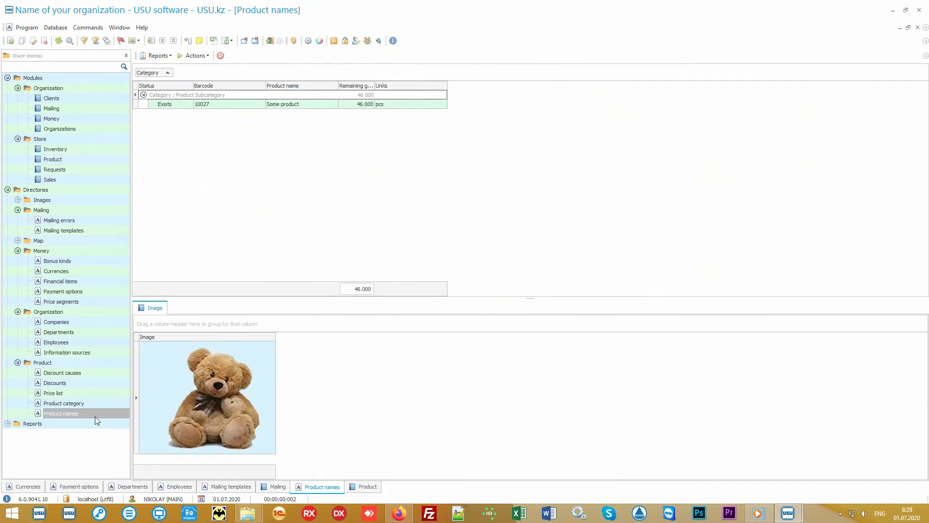
click(300, 105)
click(163, 56)
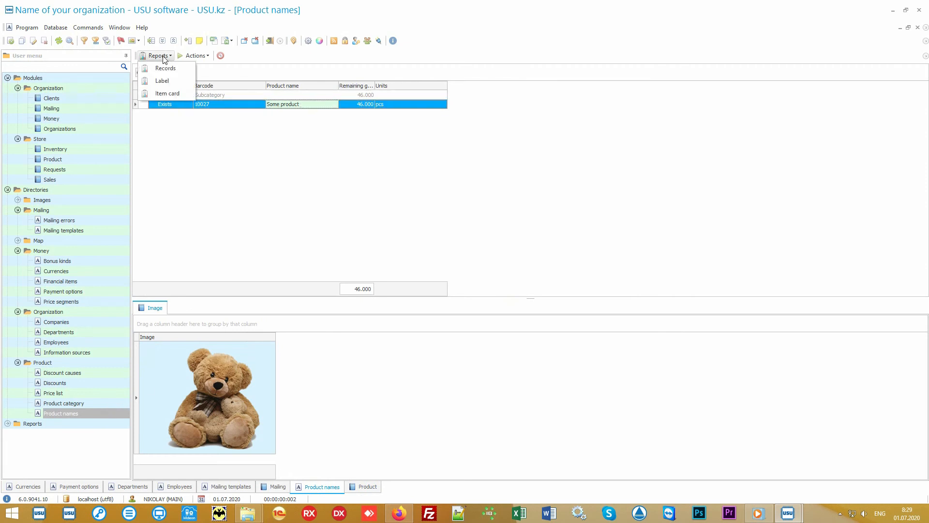
click(182, 68)
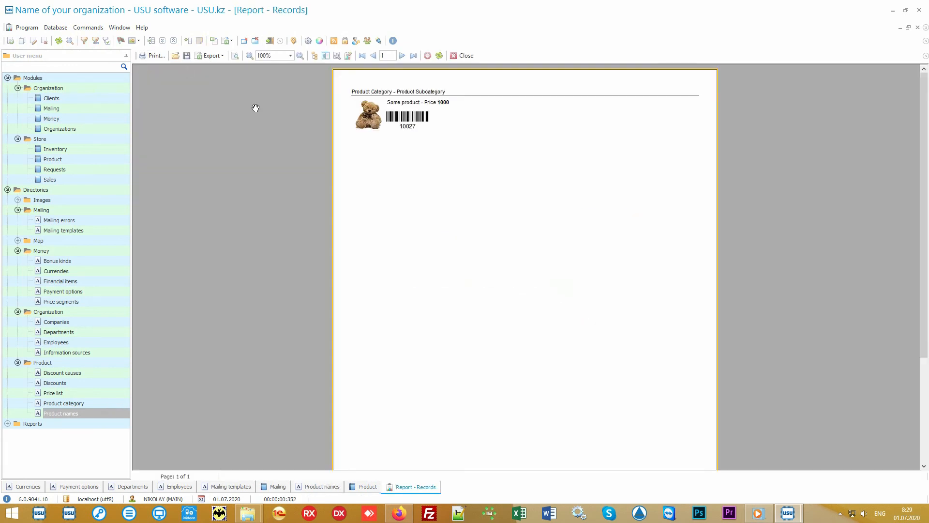
scroll(448, 189, up, 3)
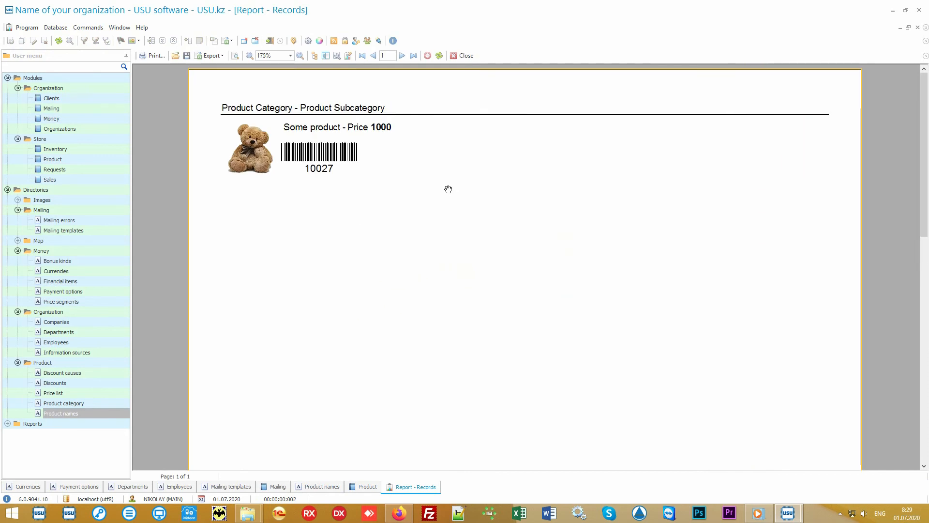
click(461, 56)
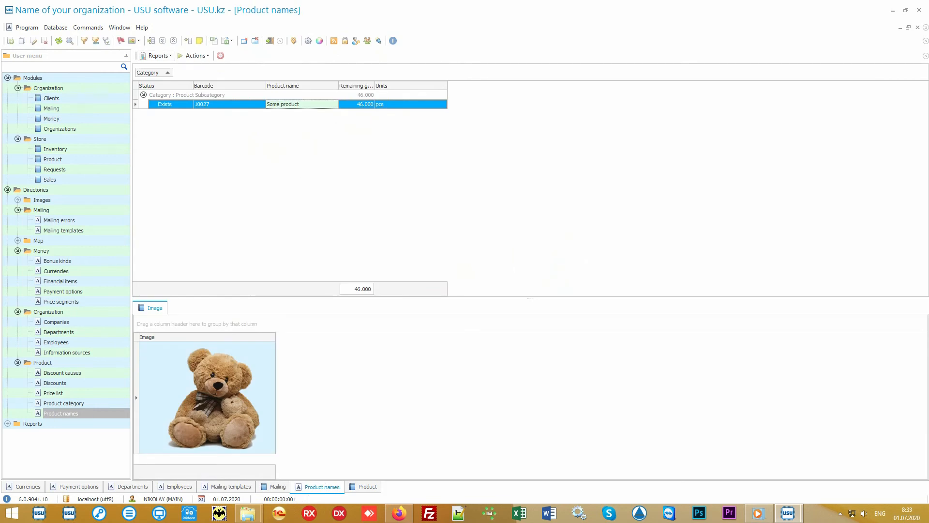
- Return to the Store's Product module and compare the Main store receipt with the transfer from Main store to Branch 1
click(109, 160)
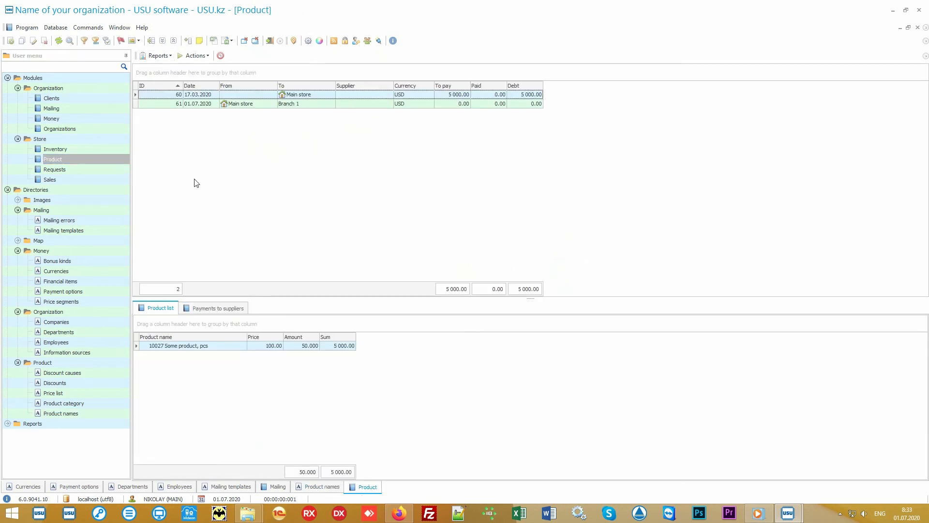
click(319, 97)
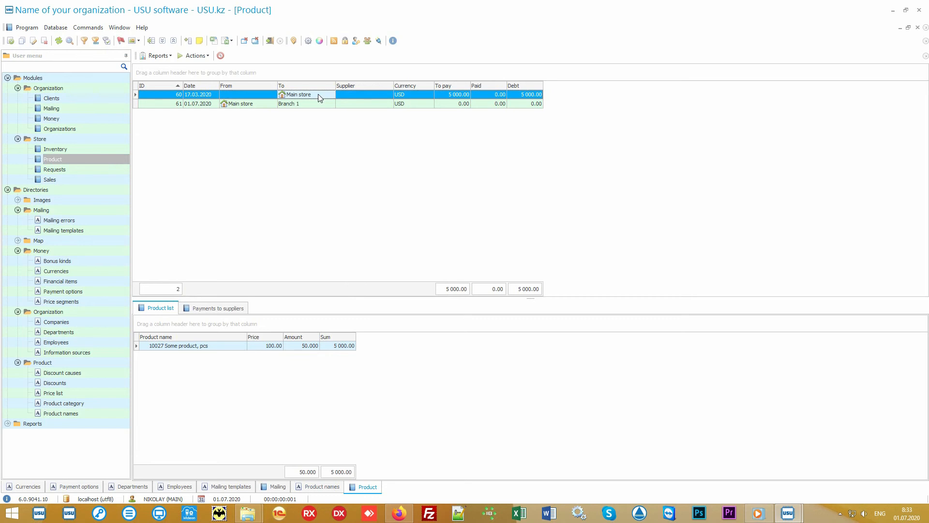
click(259, 107)
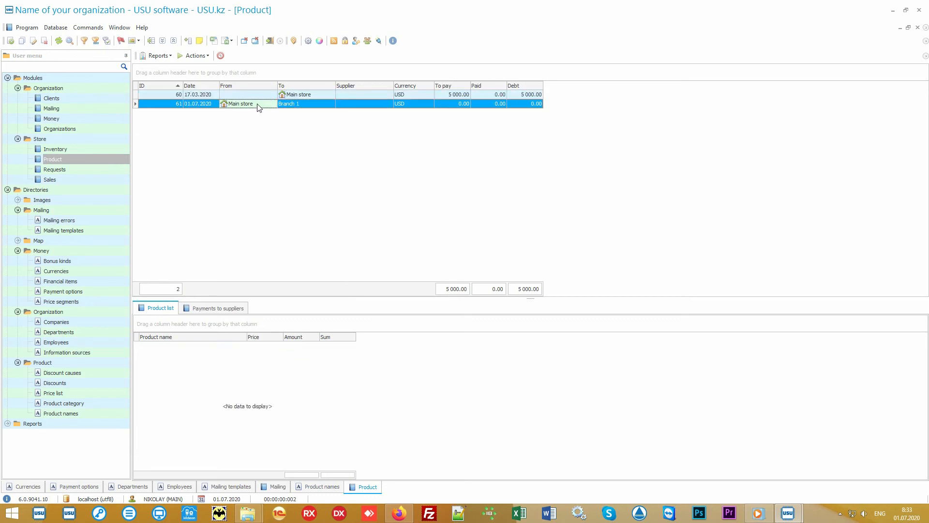
click(304, 102)
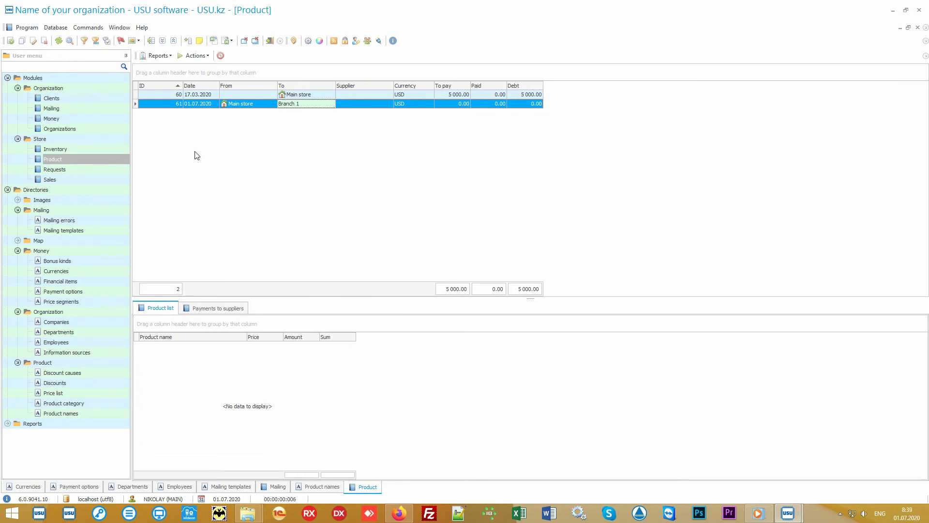
- Open the Store's Sales module and search for sales with a sell date from 01.07.2020
click(92, 180)
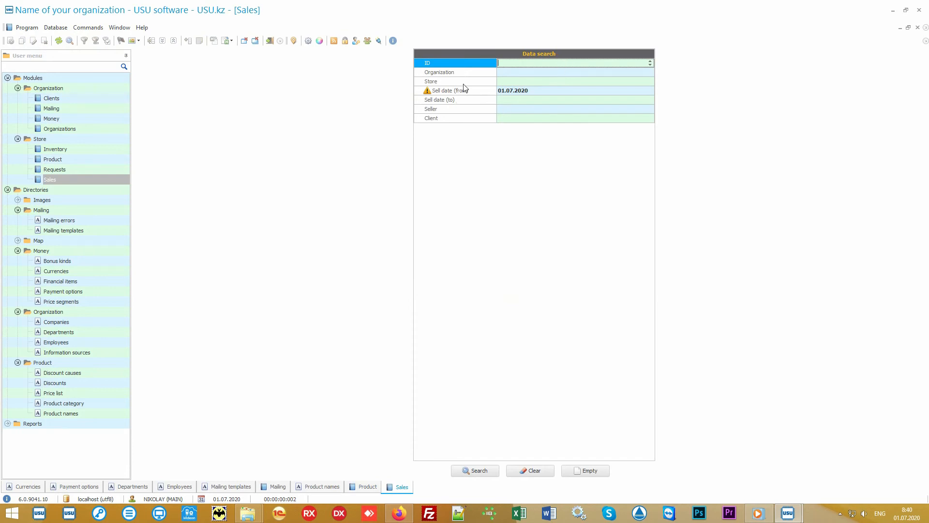
mouse_move(470, 66)
mouse_down()
mouse_move(467, 124)
mouse_move(465, 62)
mouse_up()
click(539, 472)
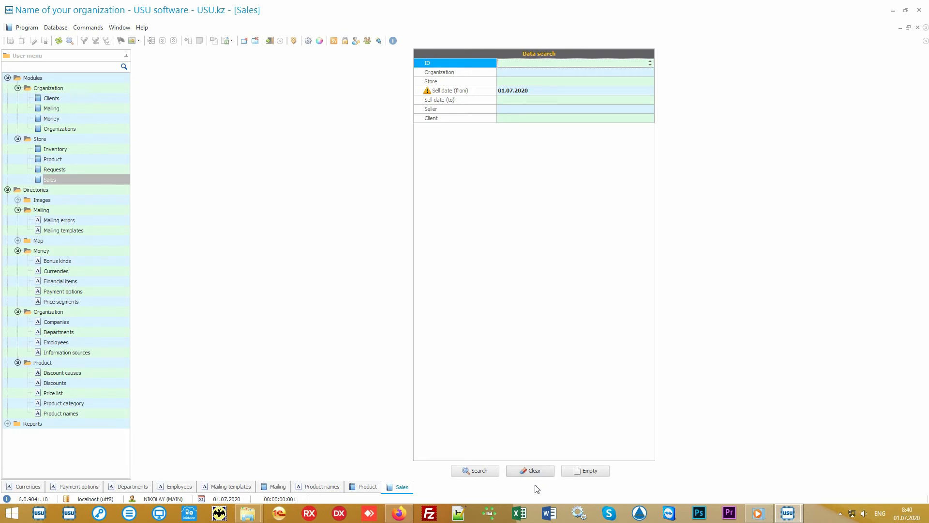
click(483, 474)
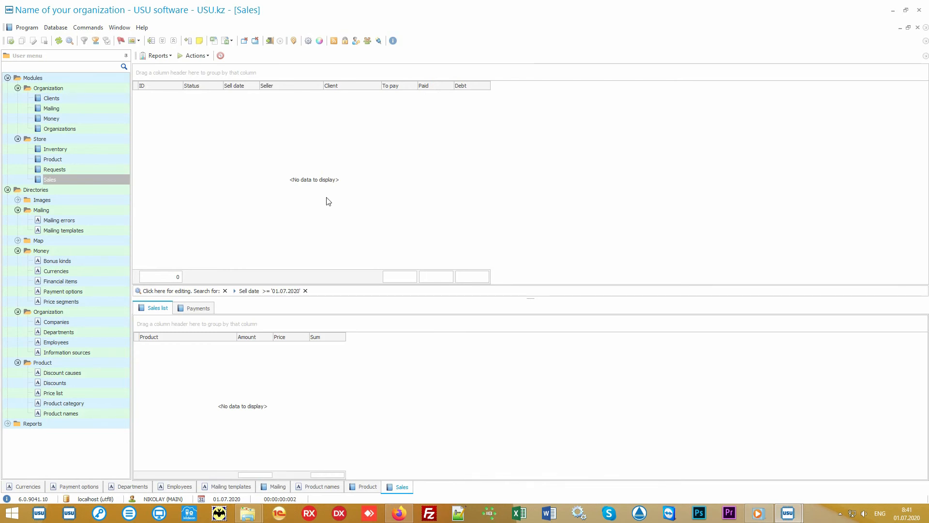
- Start a new sale with the Sell action and assign the client by entering the client's card number
click(196, 56)
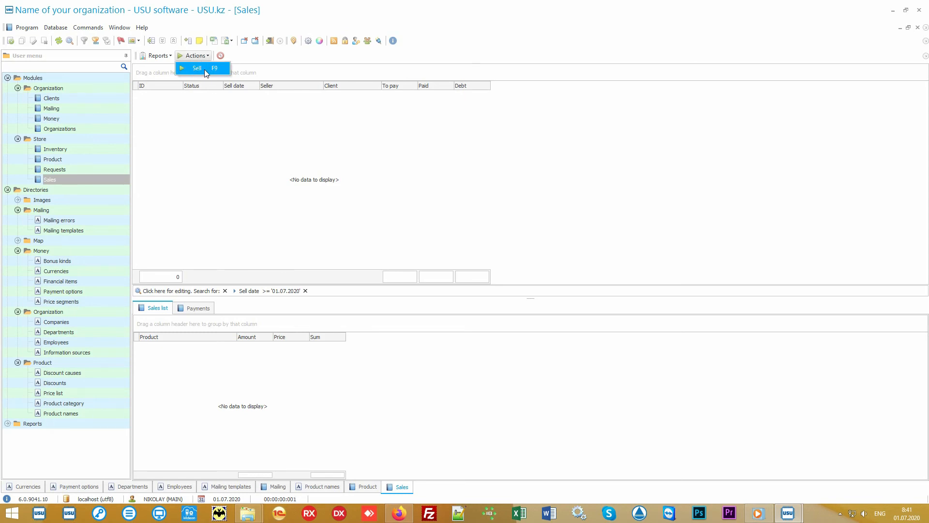
click(204, 69)
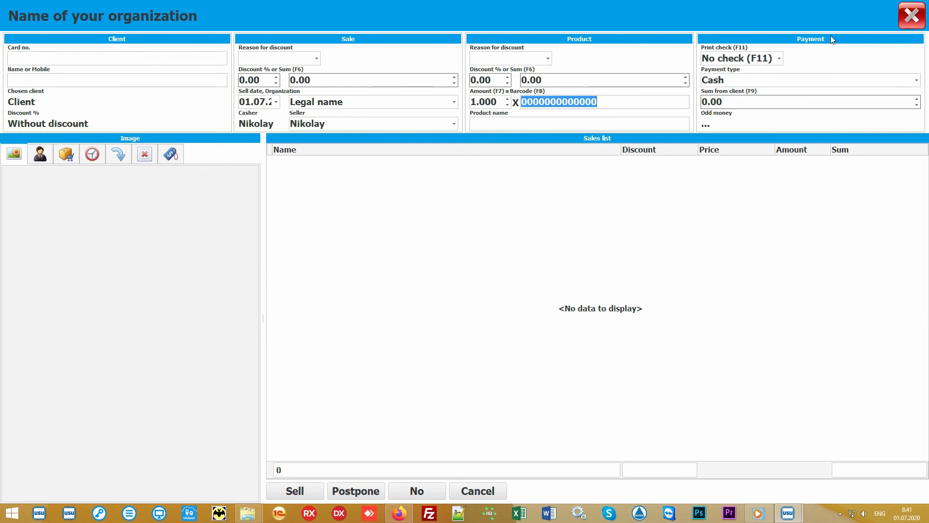
click(423, 243)
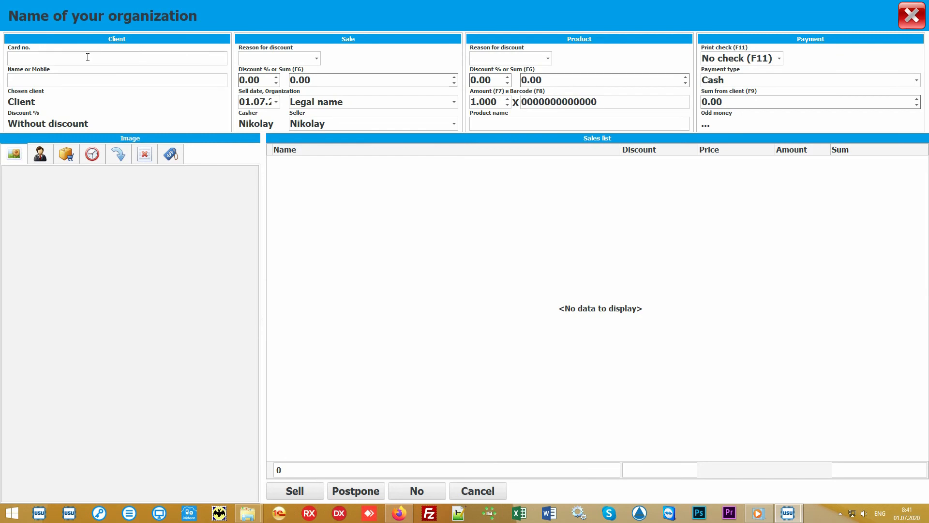
click(73, 57)
text(111)
key(Return)
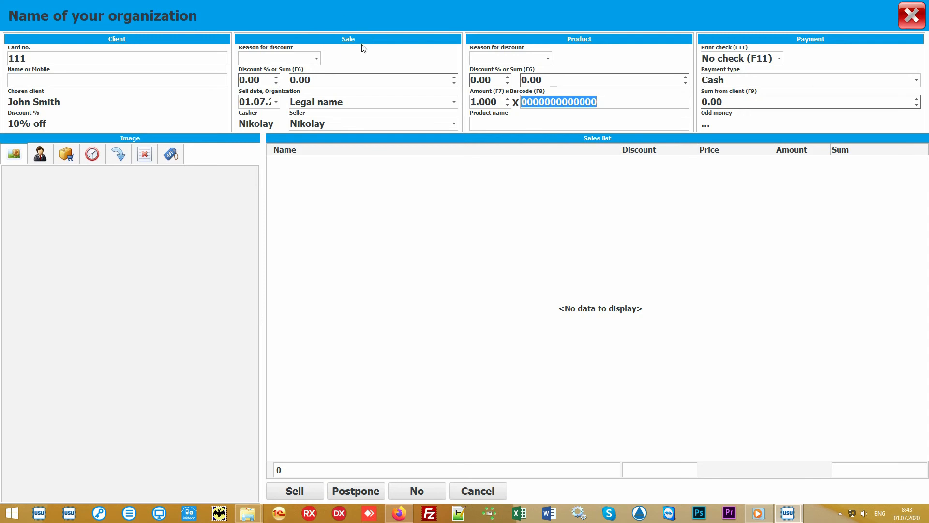
- Review the organization and seller choices for the sale, keeping Legal name and the current seller
click(454, 103)
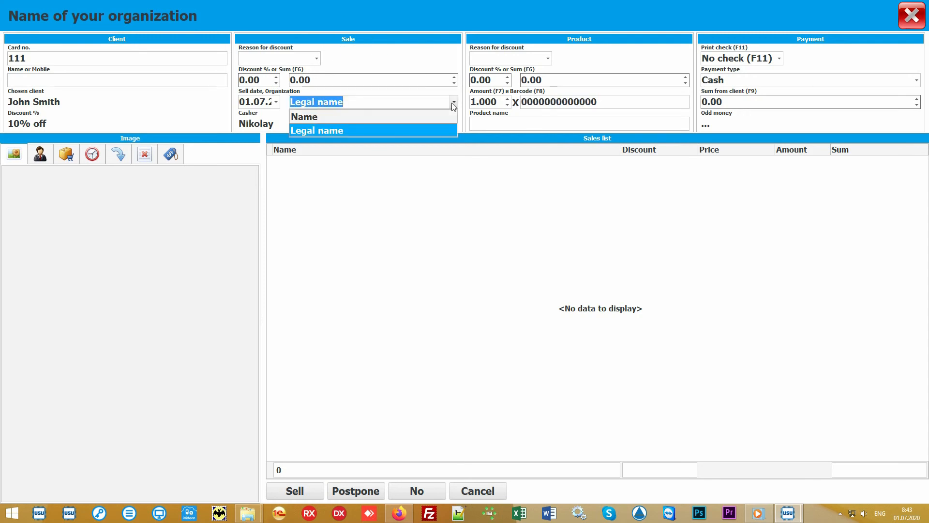
click(453, 104)
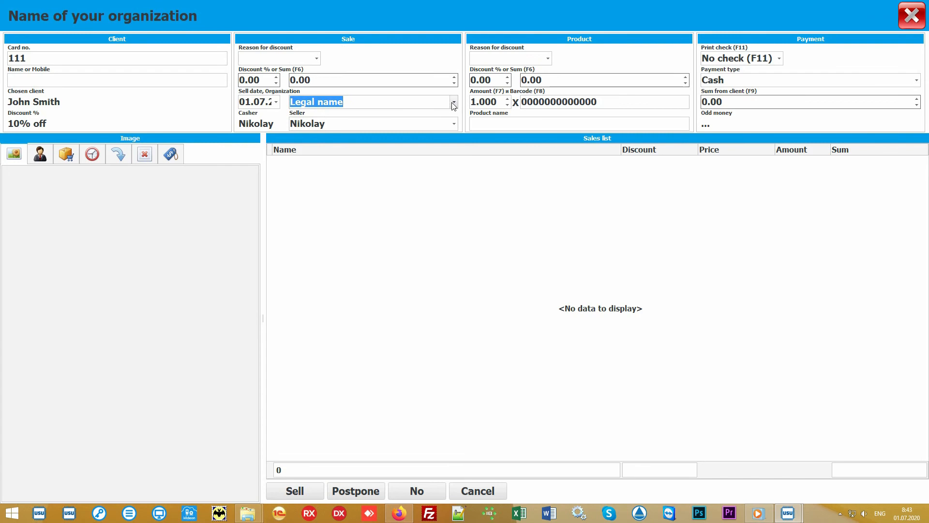
click(454, 124)
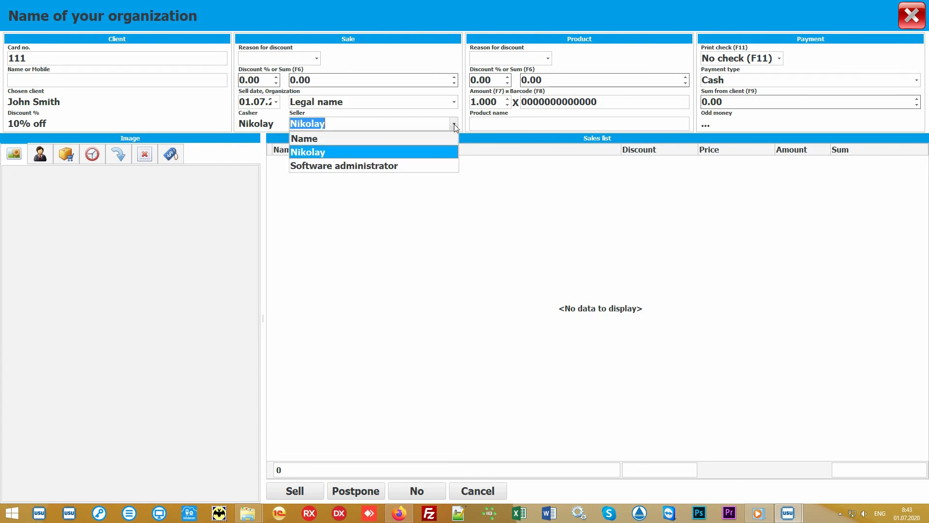
click(429, 150)
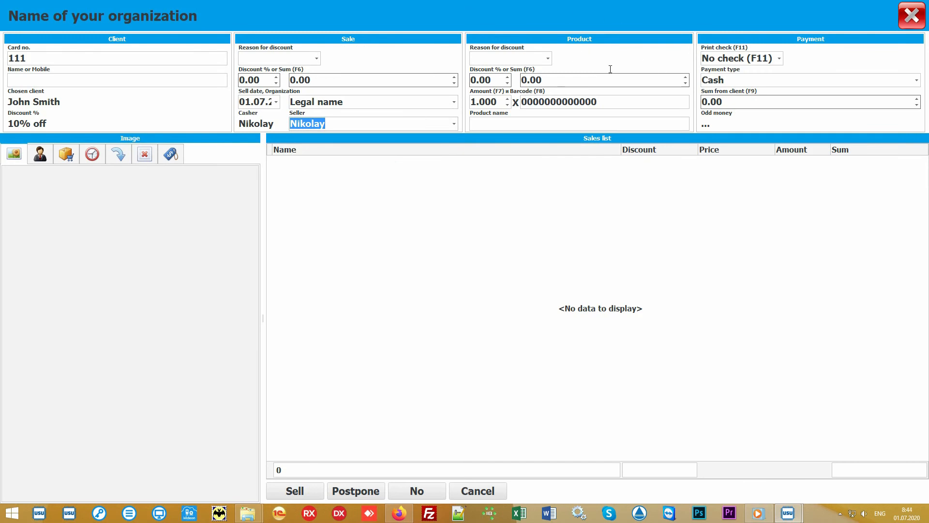
- Add one unit of Some product to the sale by entering barcode 10027
click(623, 100)
text(100)
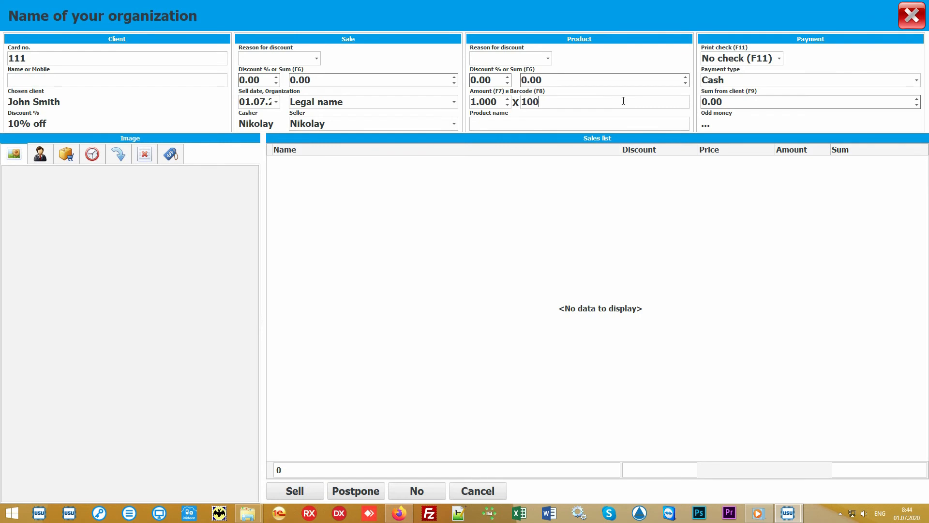
text(27)
key(Return)
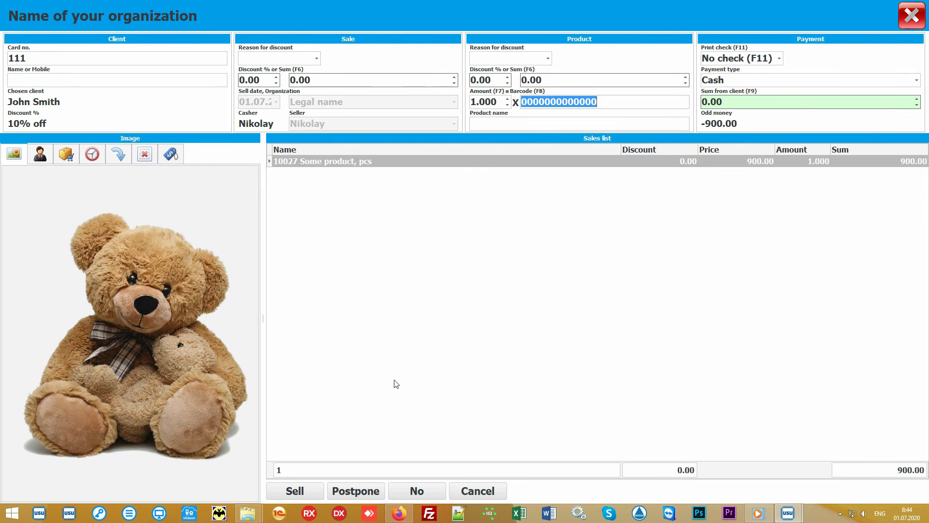
- Examine the sale line and show the list of products available to choose from Main store
click(452, 314)
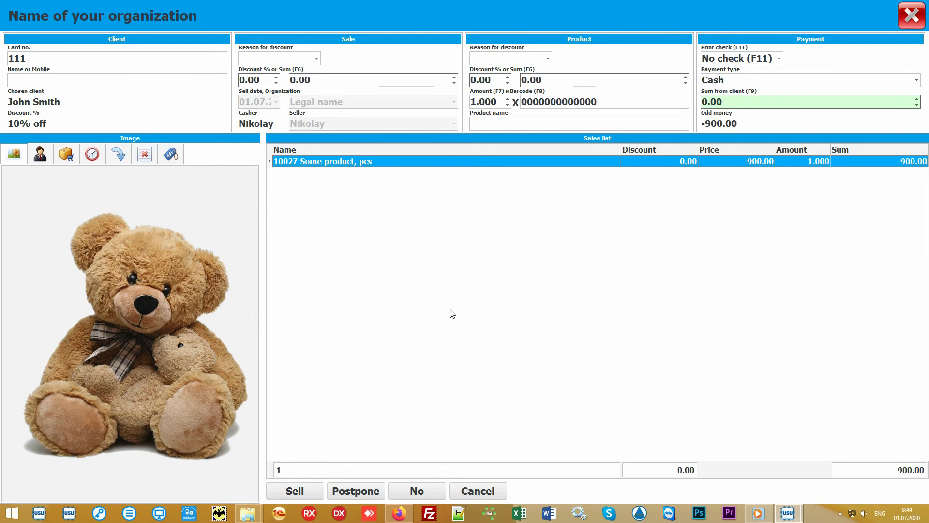
click(516, 122)
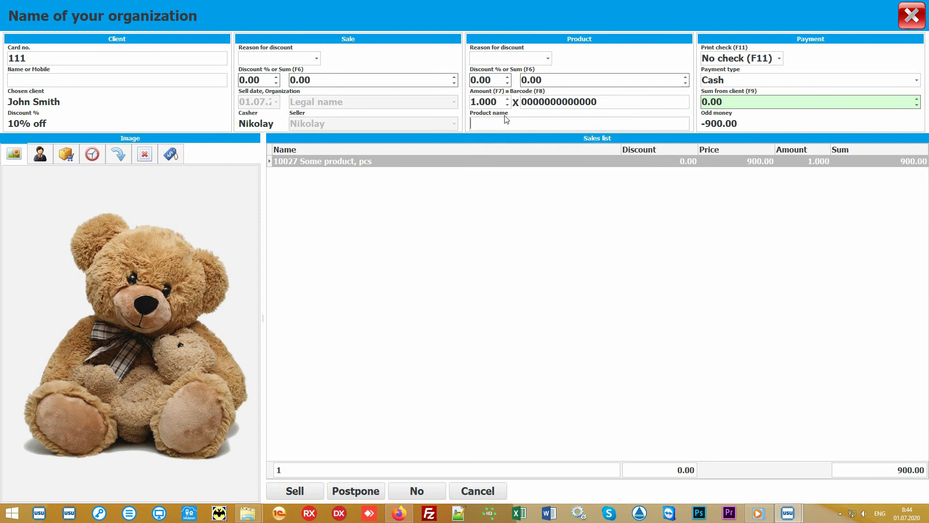
click(66, 154)
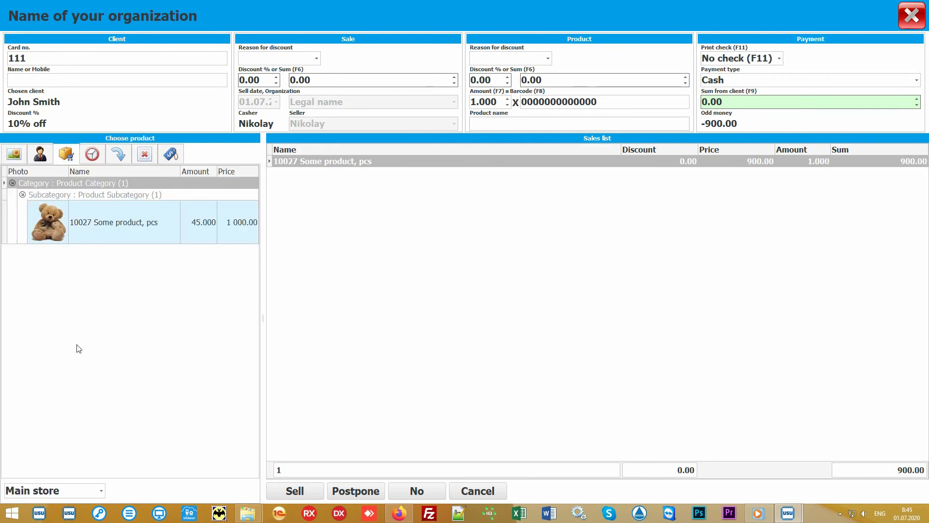
click(150, 320)
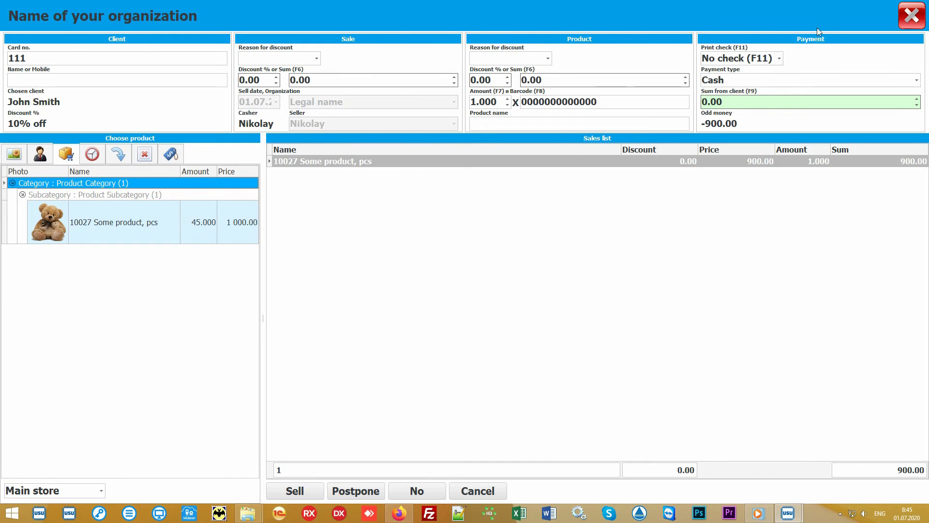
- Set the sum from the client to 1000, keeping Cash as payment type and No check as the check printing option
click(762, 103)
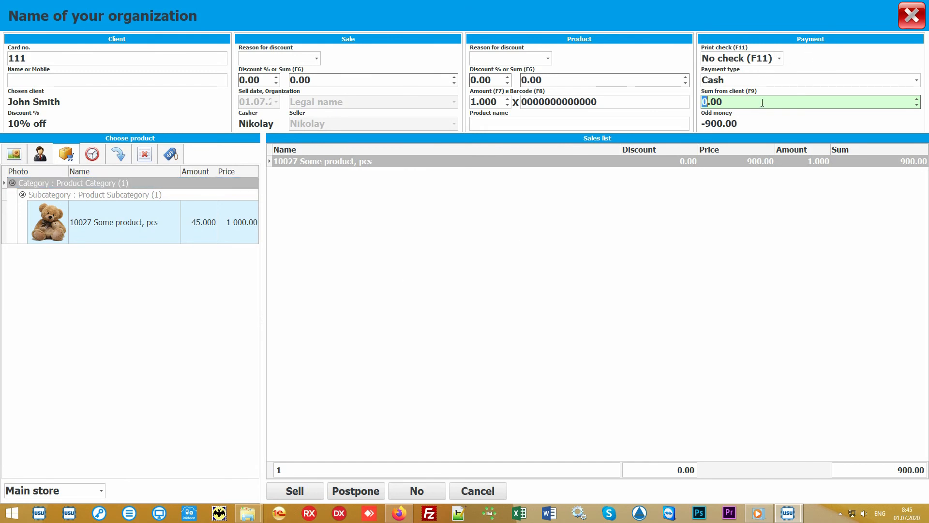
text(1000)
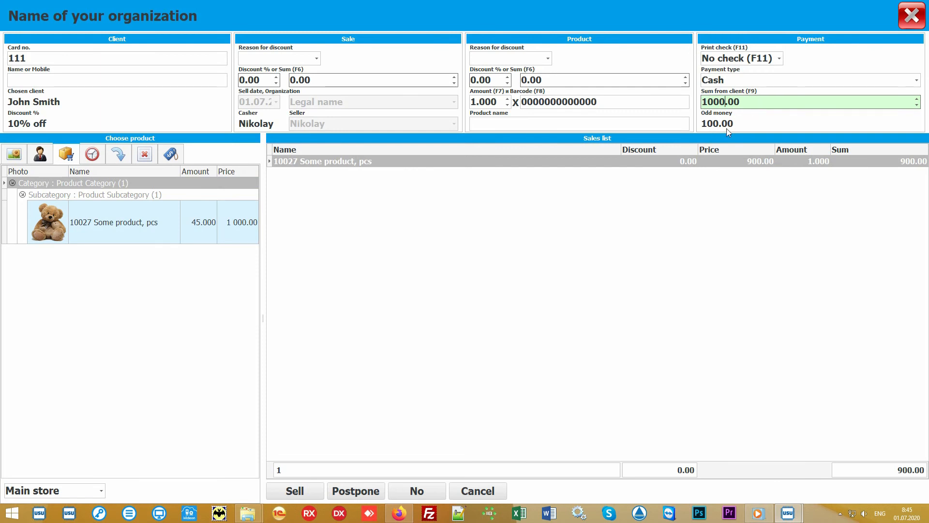
click(917, 81)
click(918, 81)
click(780, 59)
click(780, 58)
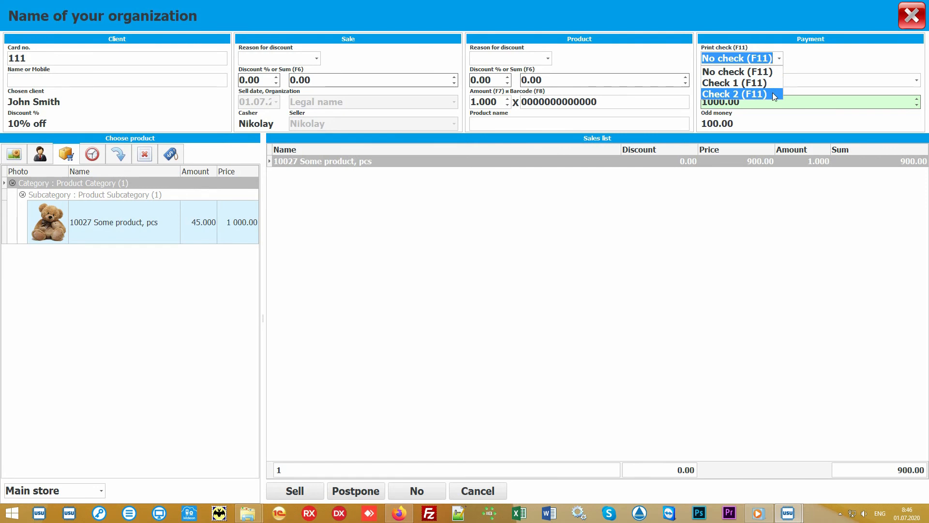
click(784, 61)
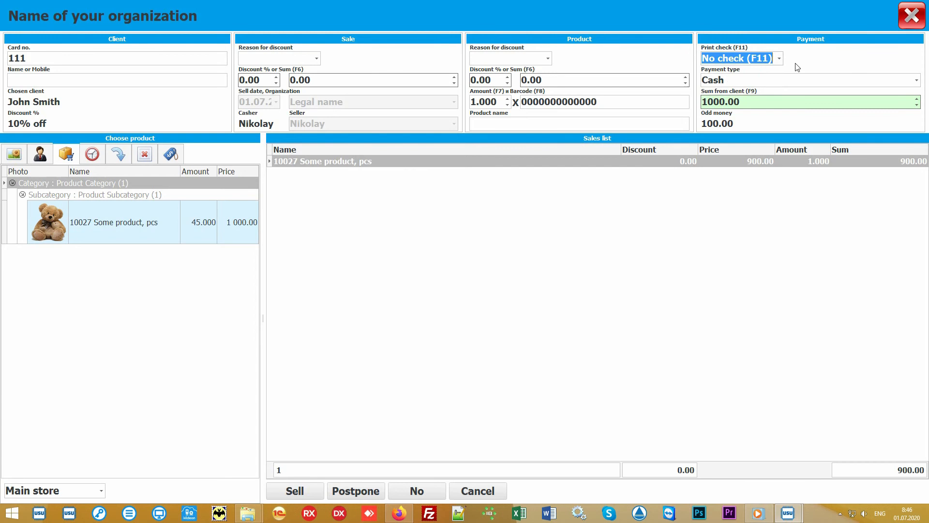
- Complete the sale and return to its record in the Sales module
click(465, 279)
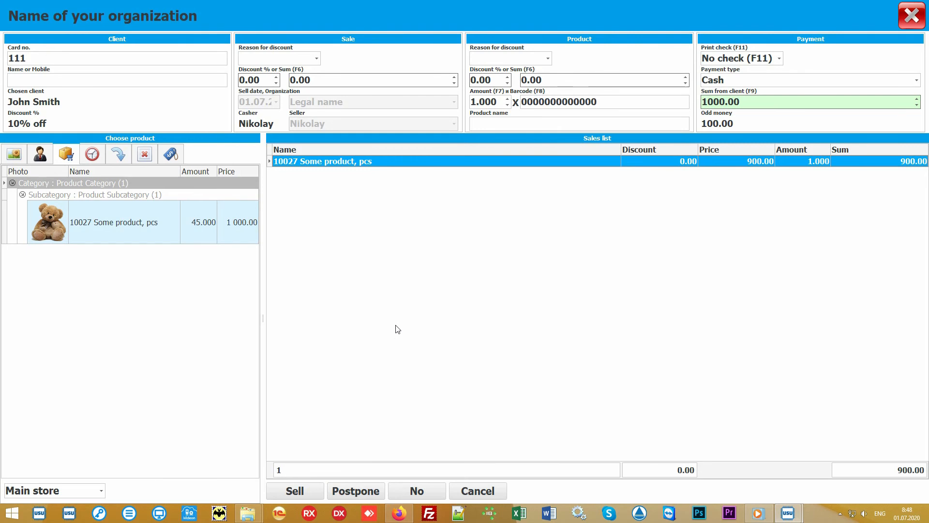
click(297, 491)
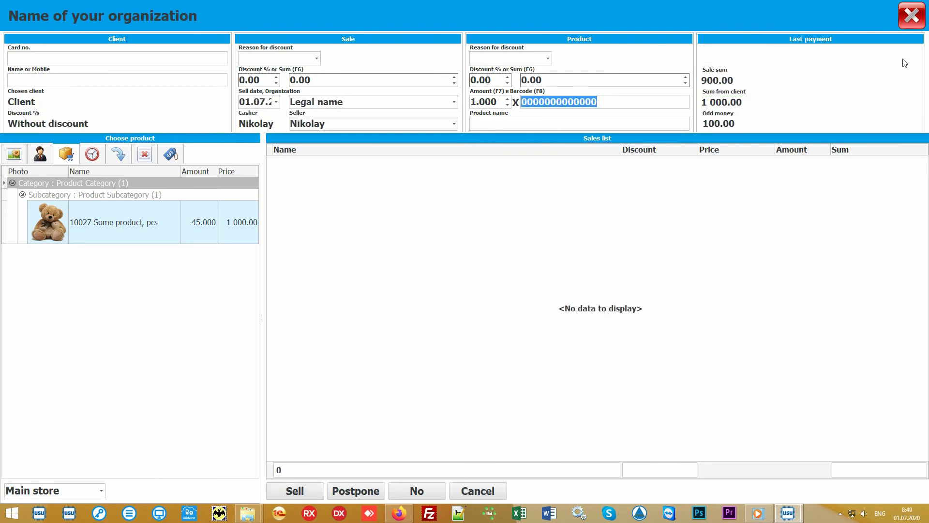
click(915, 22)
click(339, 95)
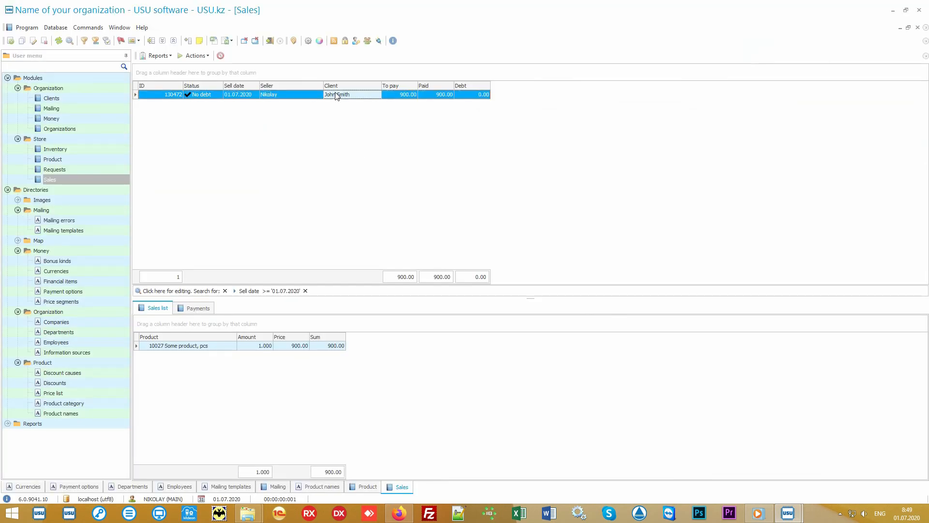
- Generate the Check report for the new sale, view the receipt and close the report
click(160, 56)
click(177, 65)
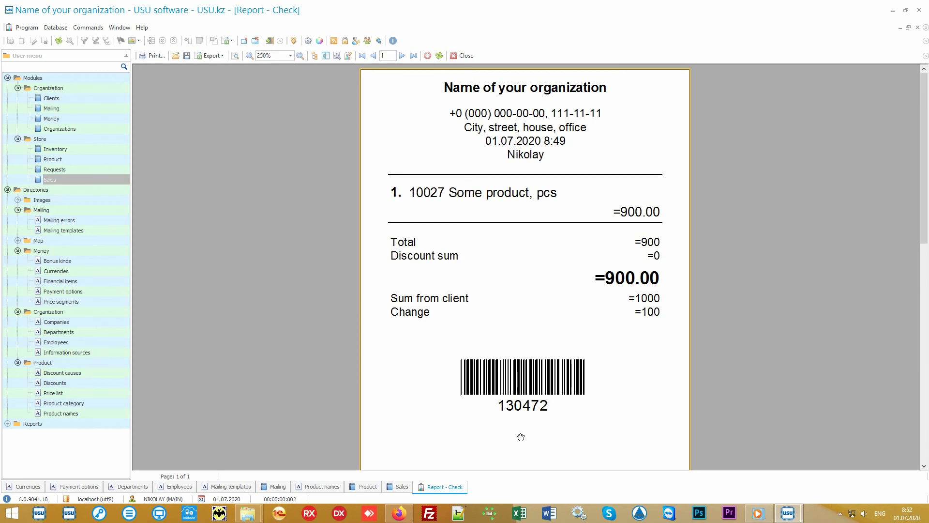
click(465, 57)
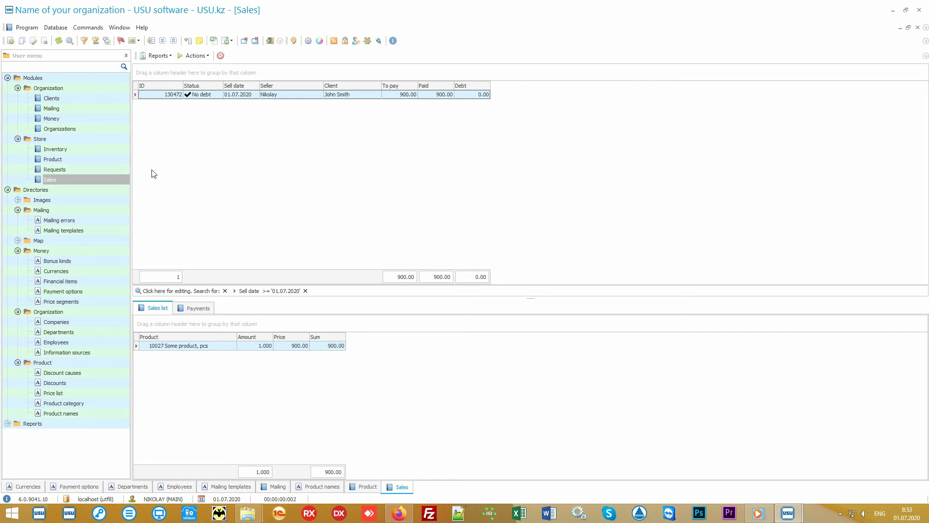
- Open the Store's Inventory module and examine the Main store inventory's planned, actual and difference amounts for Some product
click(103, 150)
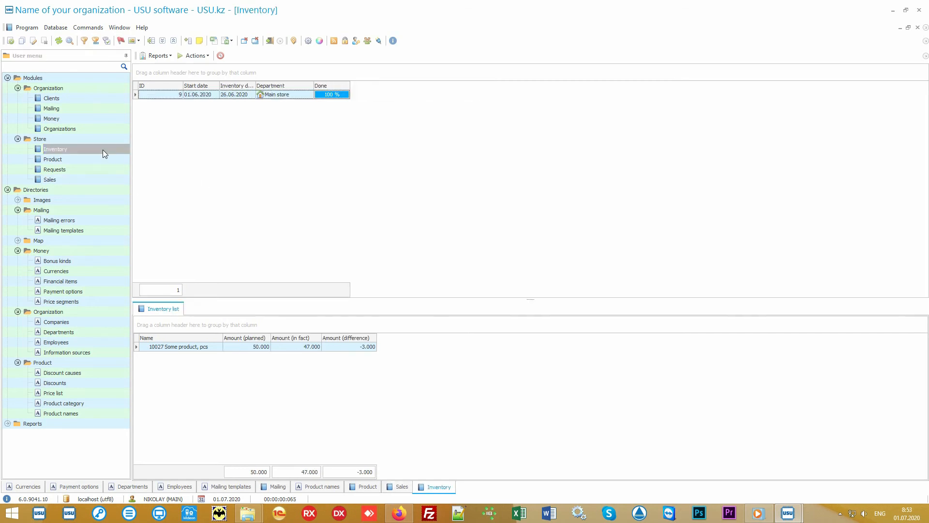
click(308, 96)
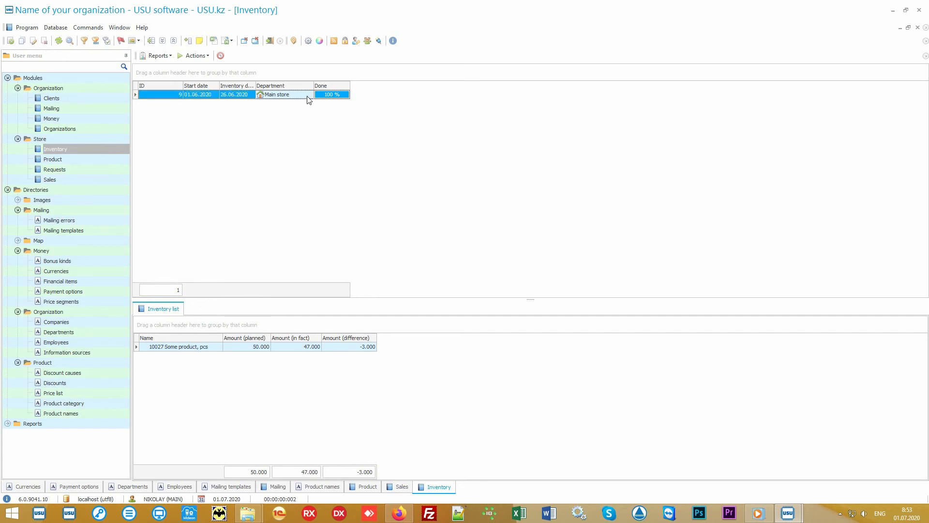
click(210, 349)
click(236, 351)
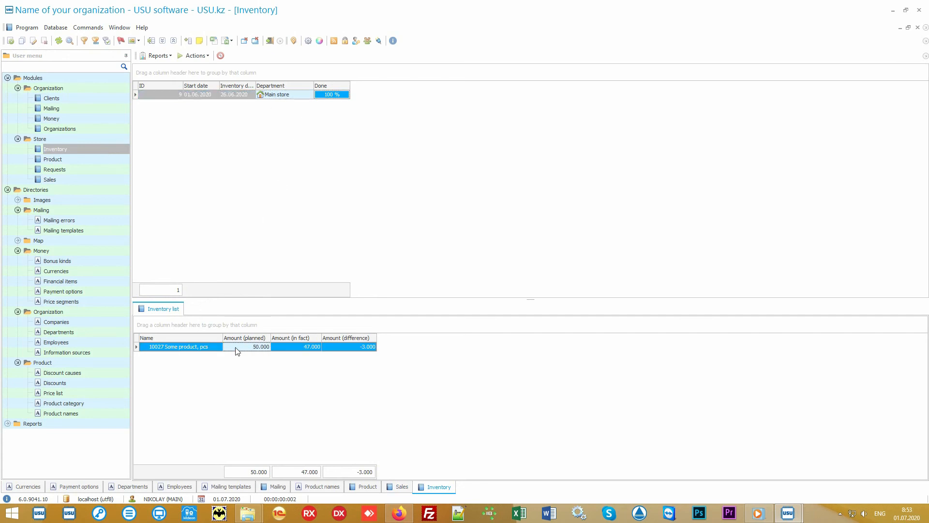
click(286, 351)
click(341, 350)
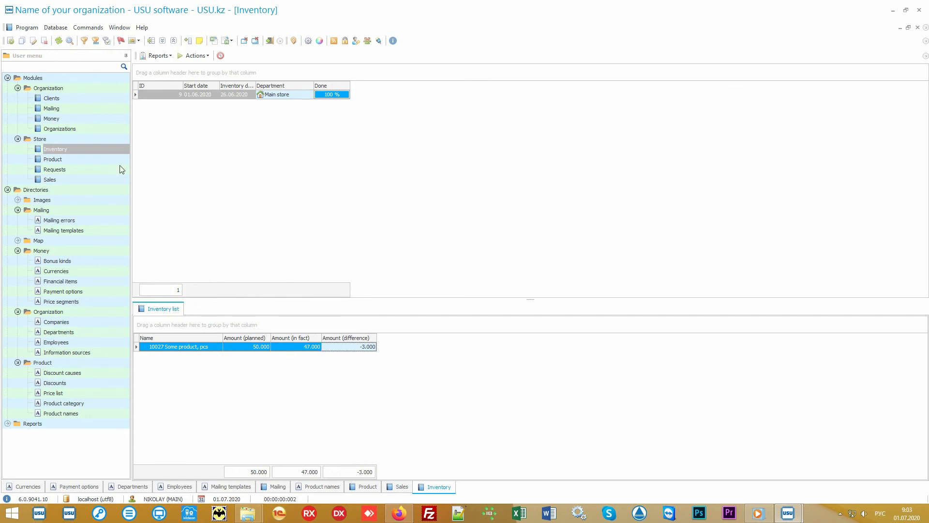
- Open the Organization's Clients module and examine the client list with its work-with-clients tasks
click(71, 98)
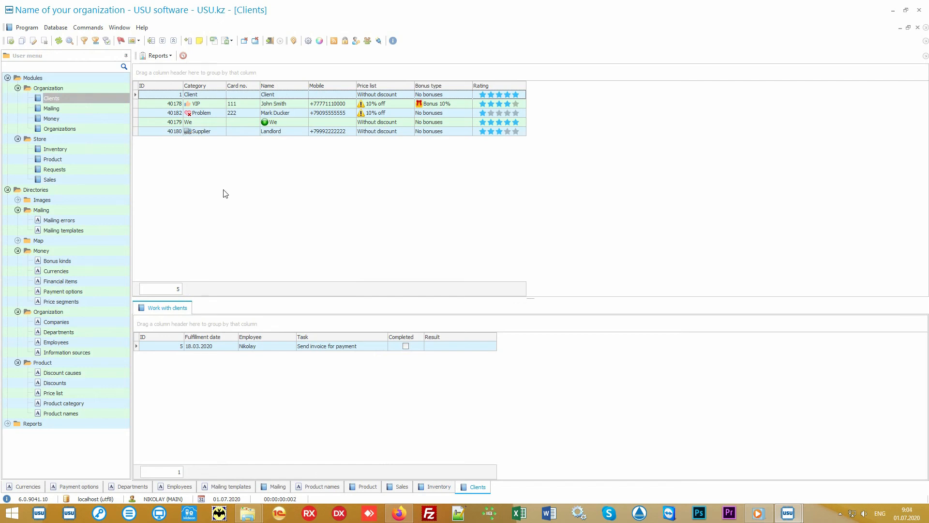
click(92, 179)
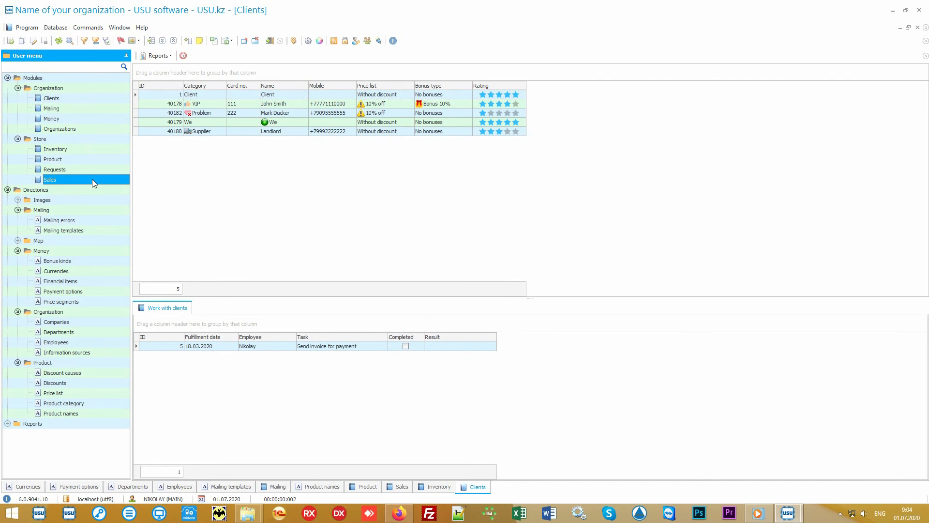
click(90, 99)
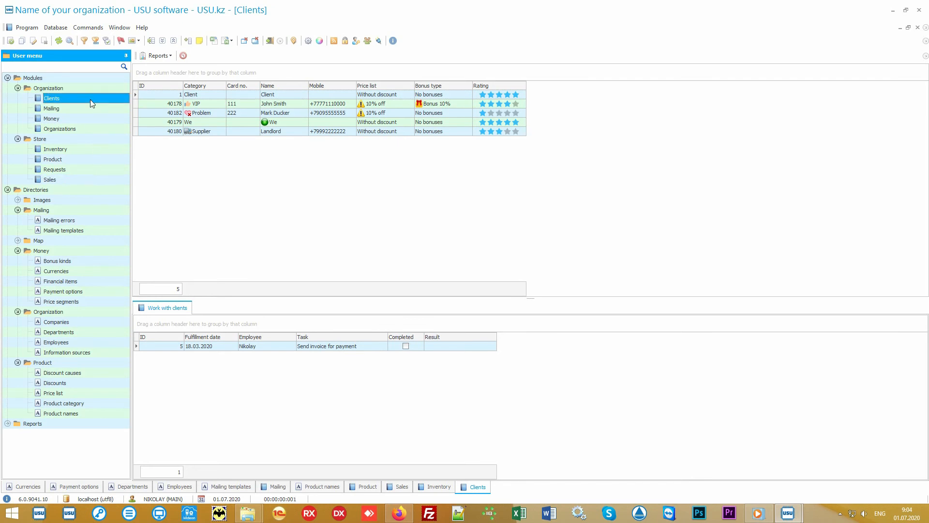
click(273, 206)
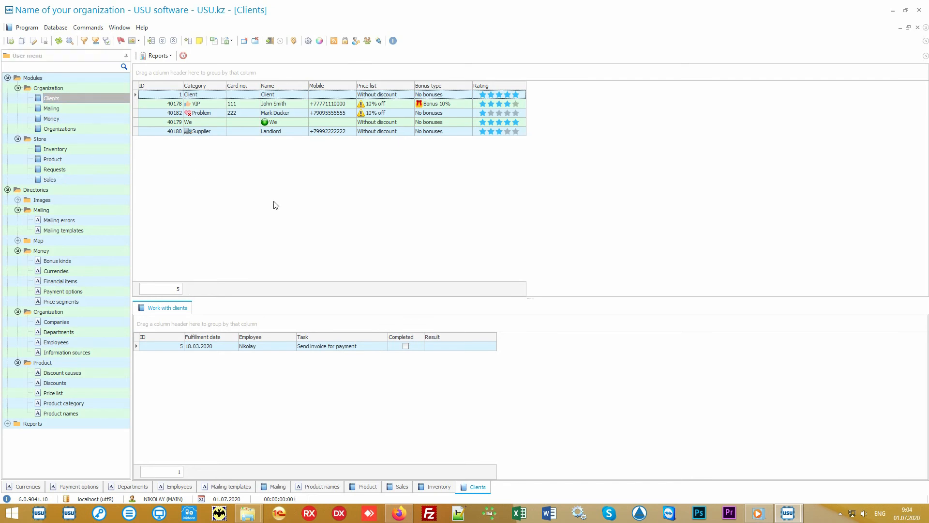
- Examine the VIP, problem and supplier clients' categories, related tasks and assigned price lists in the client list
click(211, 103)
click(214, 114)
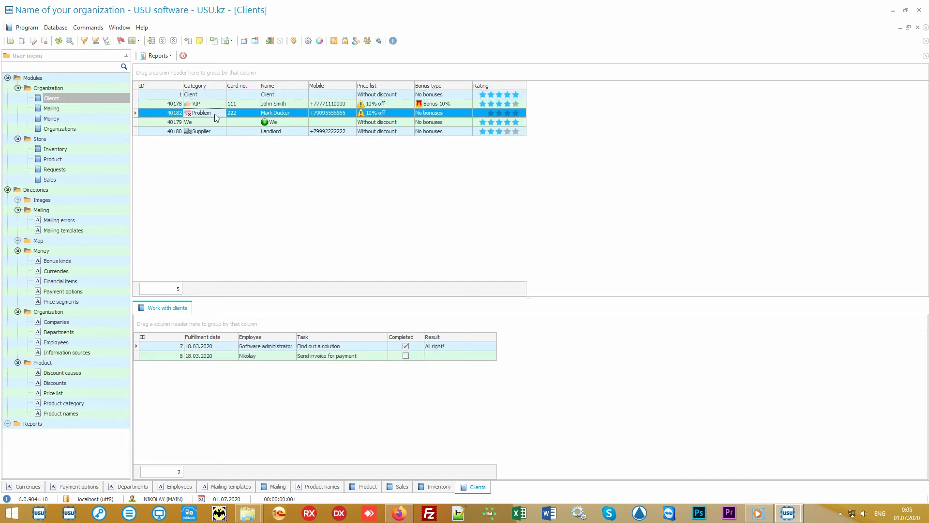
click(214, 132)
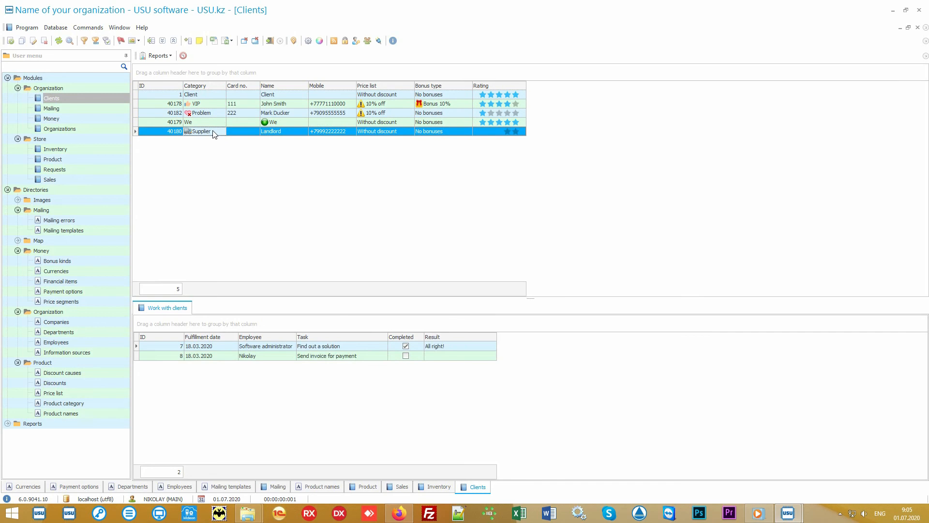
click(216, 104)
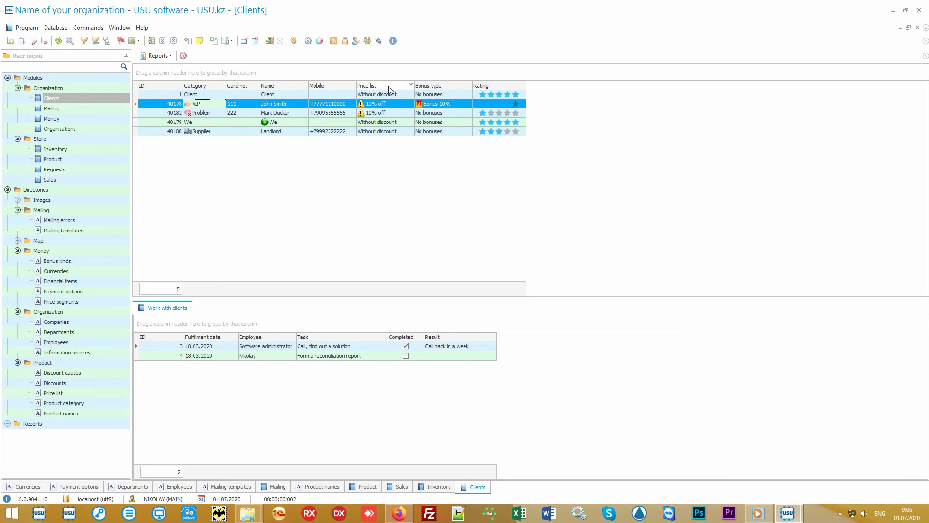
click(400, 97)
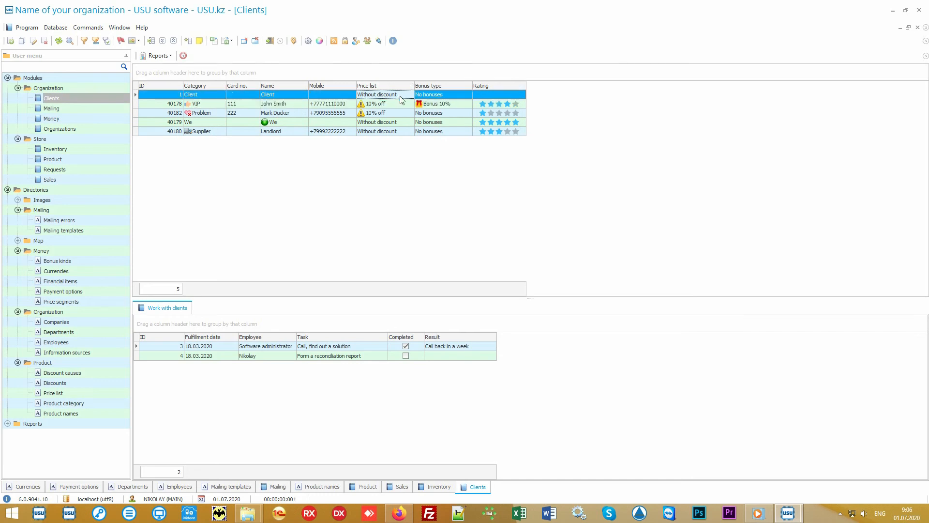
click(398, 103)
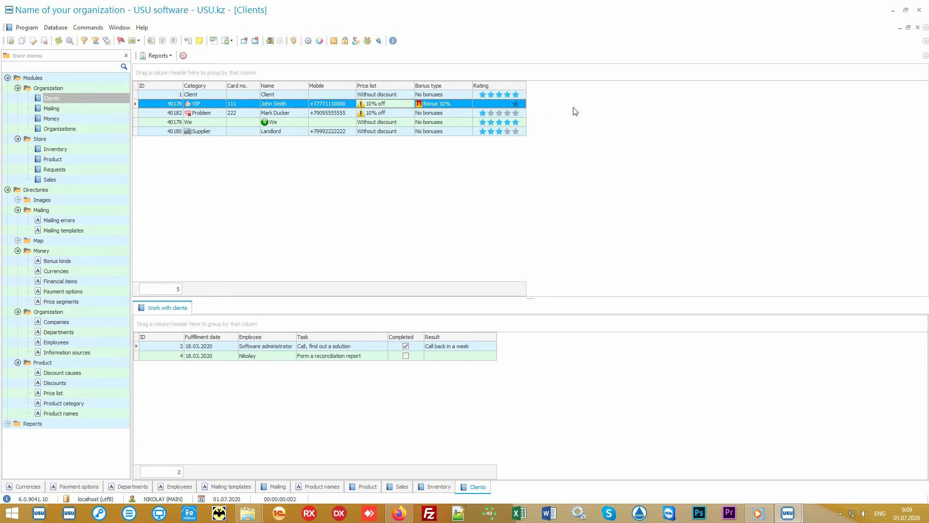
- Add the hidden Information source column after Rating in the client table and close the column customization
right_click(581, 105)
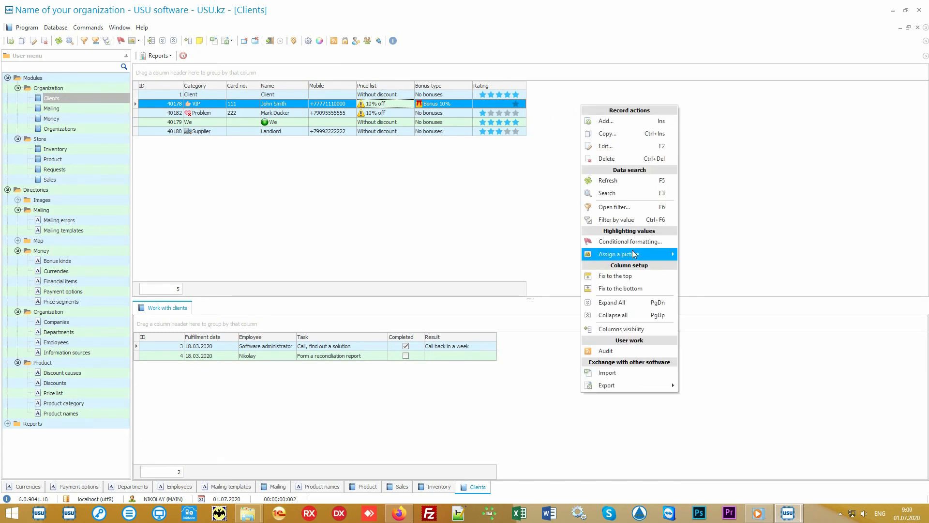
click(645, 328)
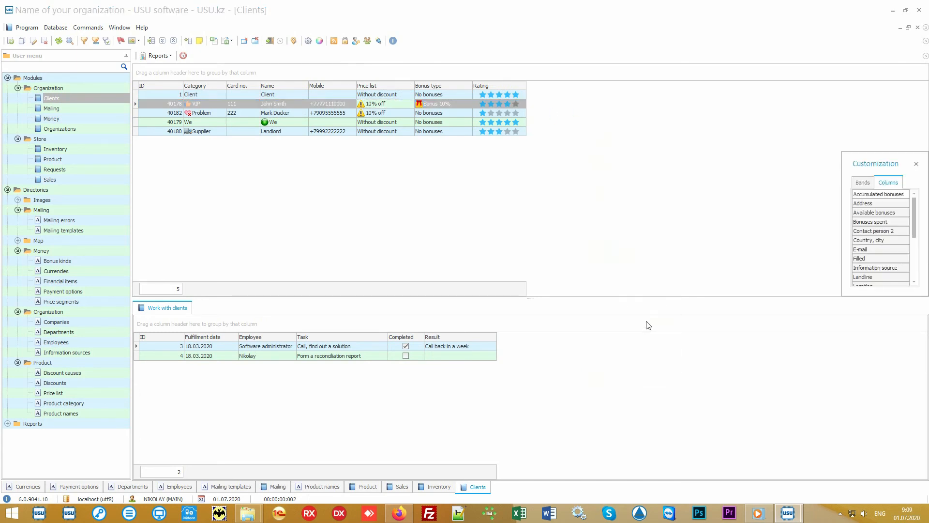
drag(843, 297, 718, 443)
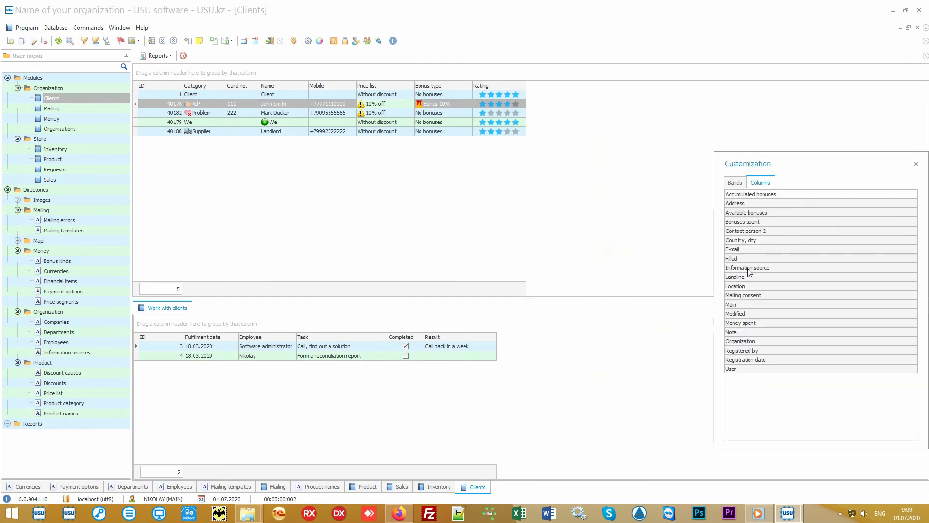
drag(774, 268, 531, 91)
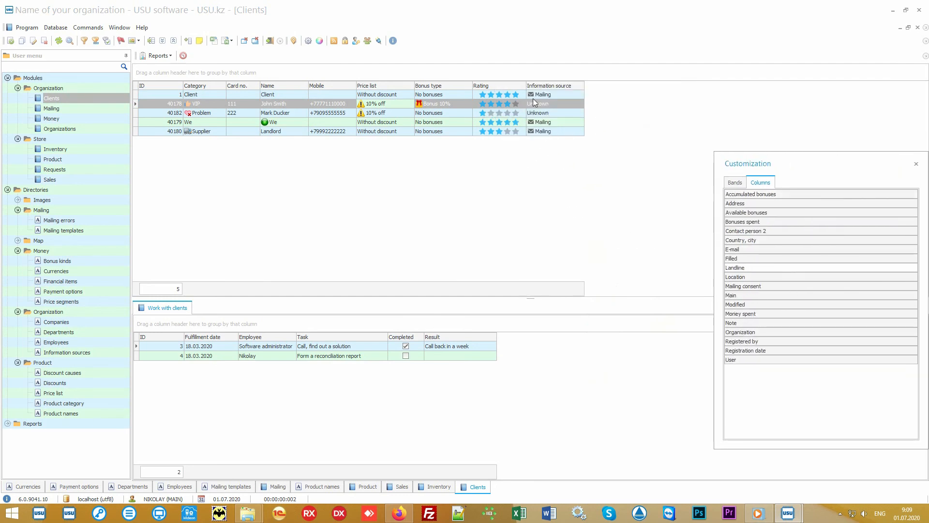
click(916, 164)
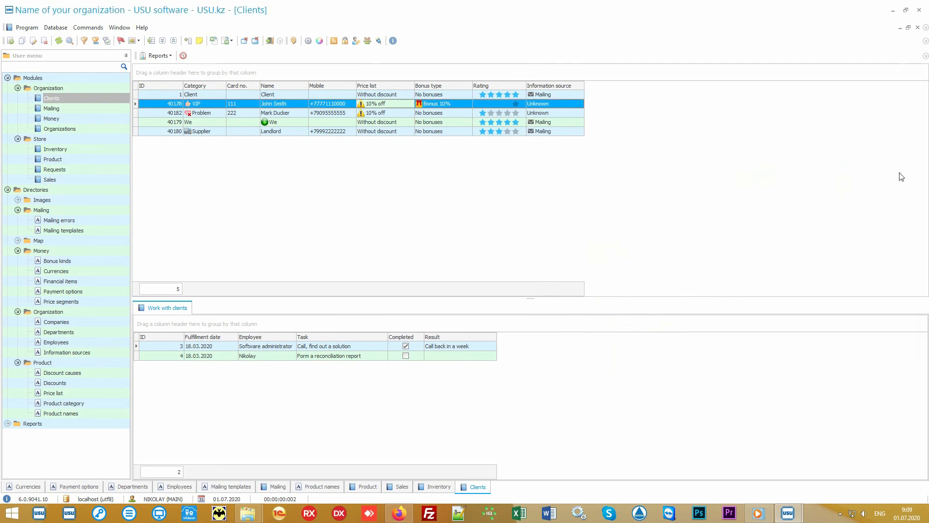
- Examine the clients' information sources and the VIP client's bonus type
click(574, 95)
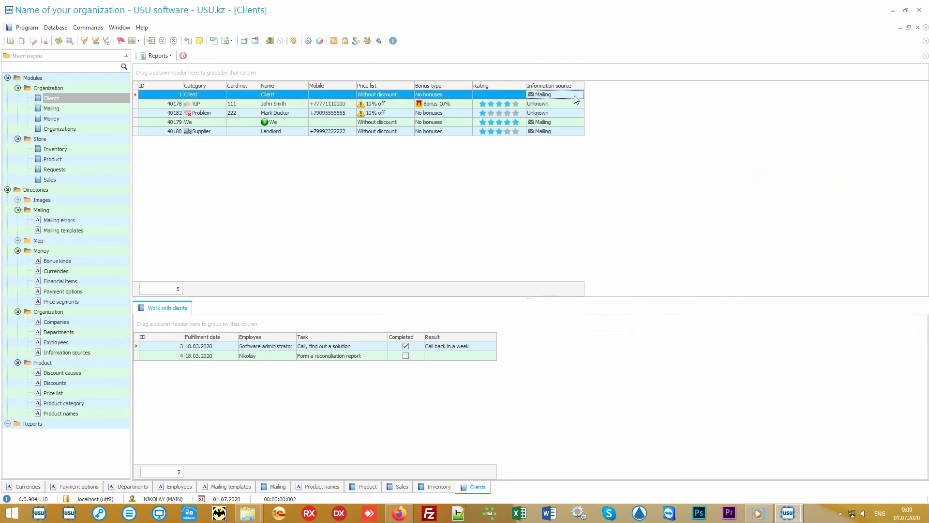
click(574, 104)
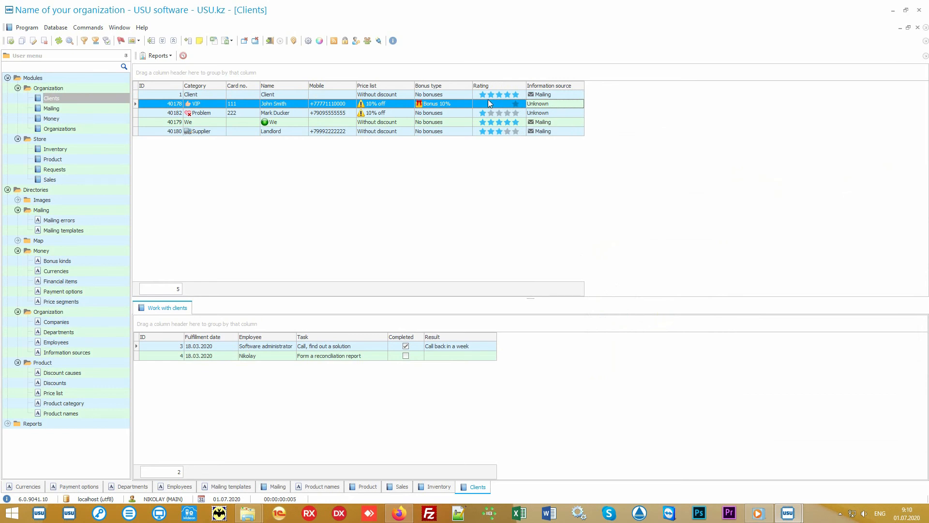
click(458, 103)
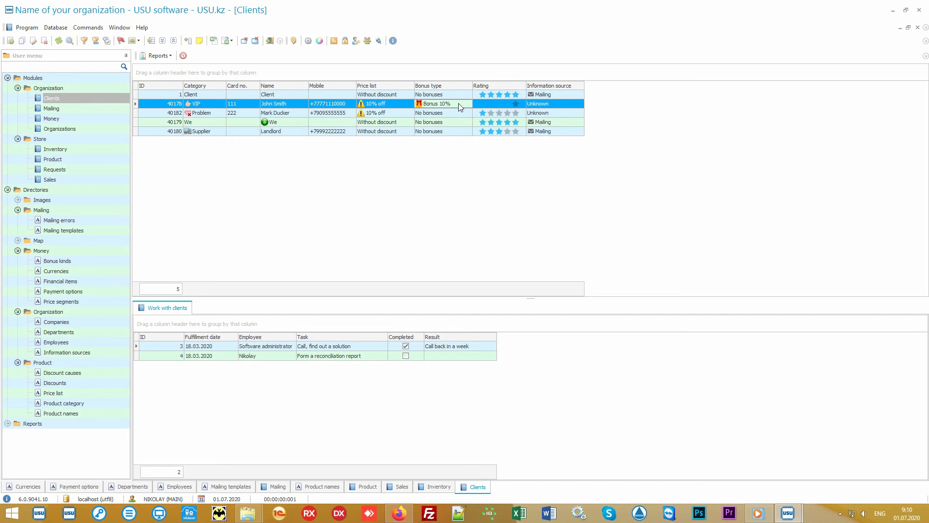
- Generate the Mailing report with Mailing consent enabled, view its recipients and sending options, and cancel the mailing
click(7, 191)
click(7, 200)
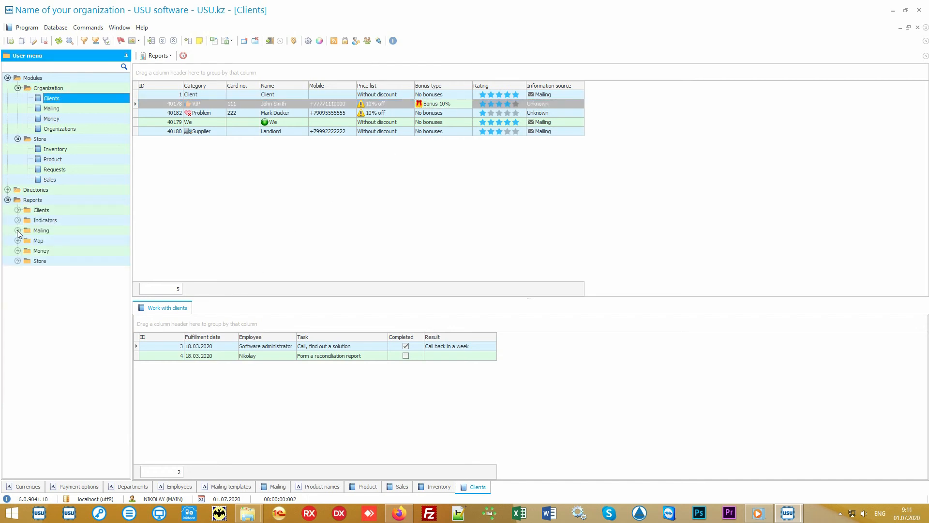
click(18, 230)
double_click(51, 241)
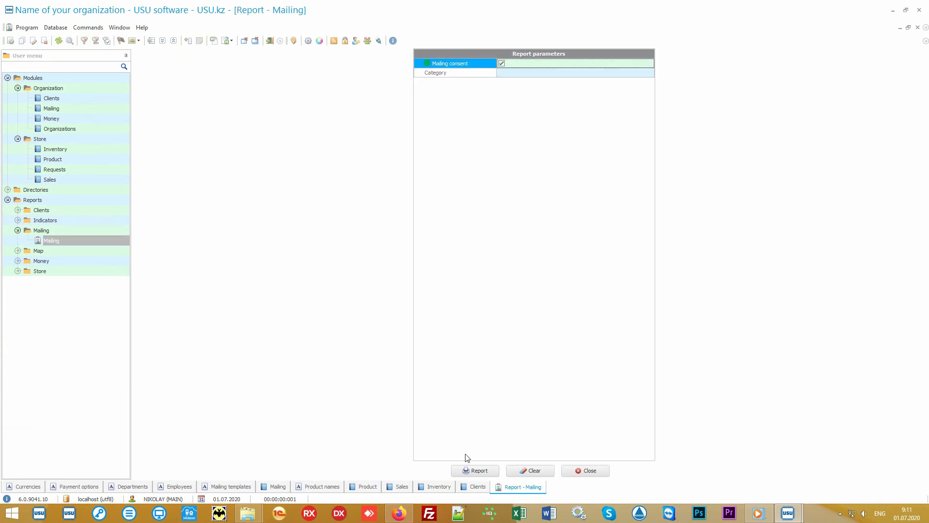
click(469, 470)
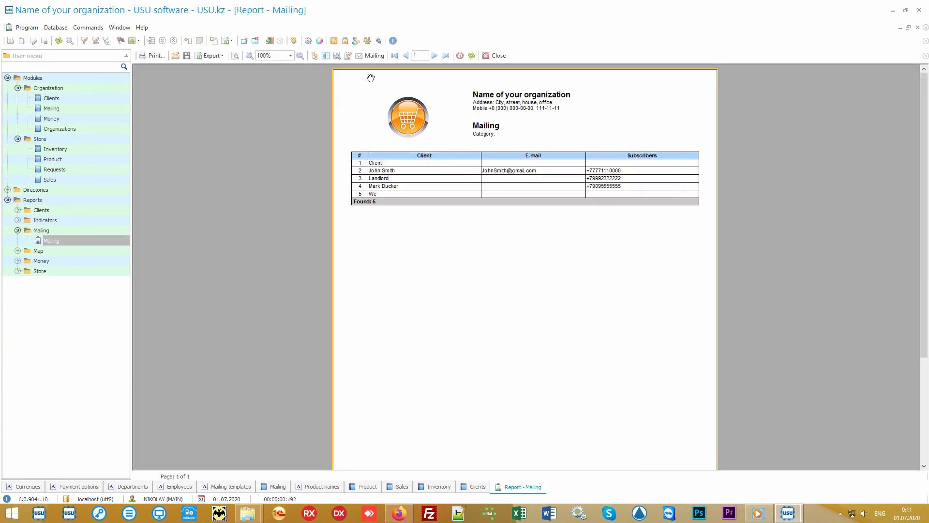
click(374, 56)
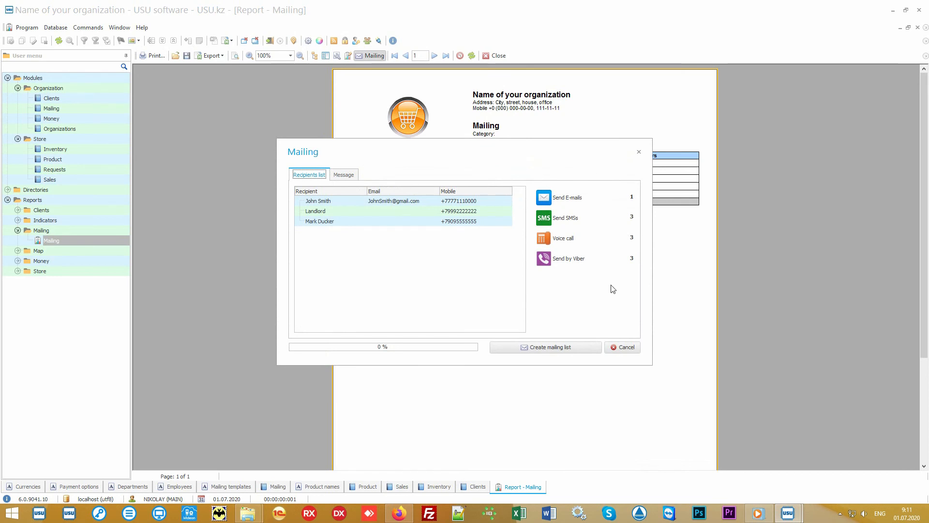
click(624, 347)
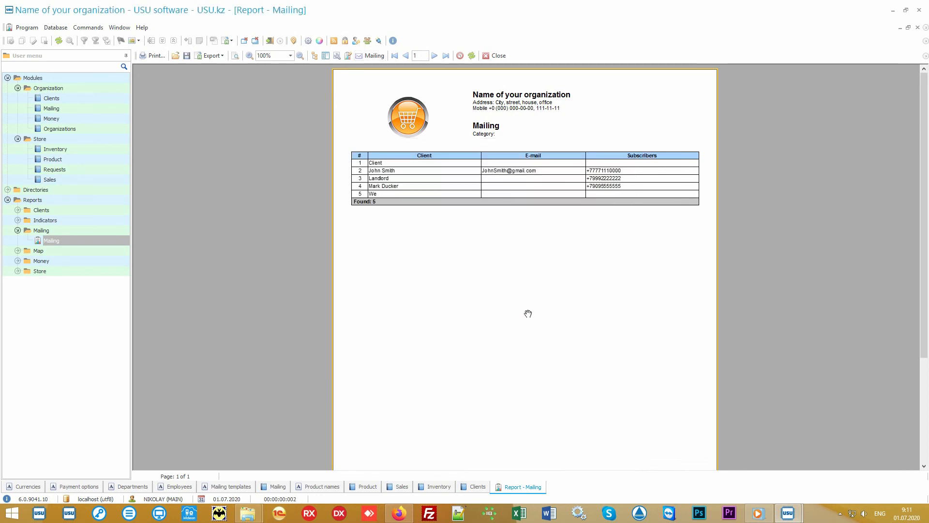
- Generate the Salary report from the Money reports for all employees, and return to the Clients module
click(99, 262)
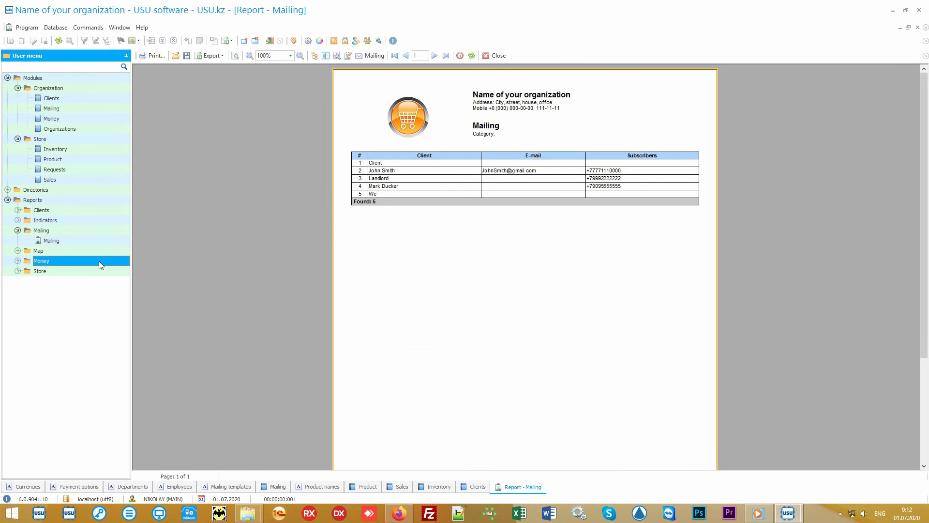
double_click(99, 260)
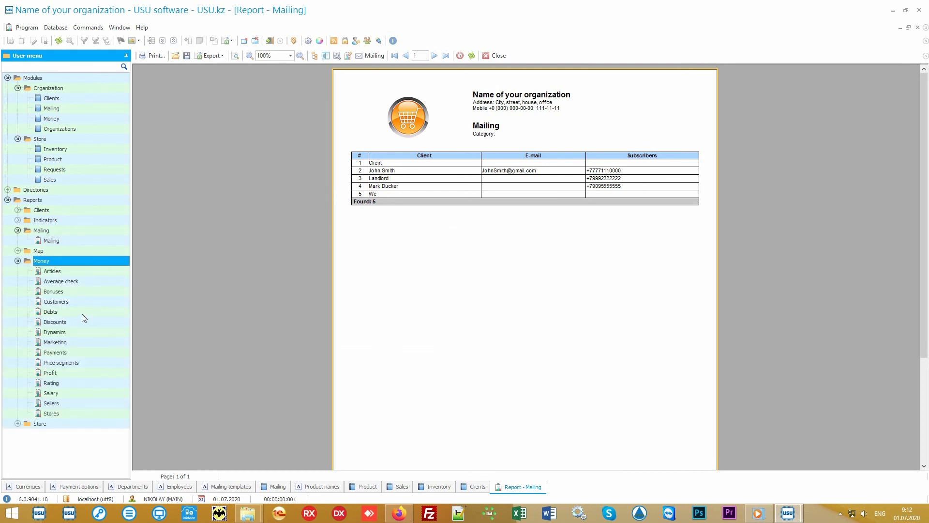
double_click(69, 393)
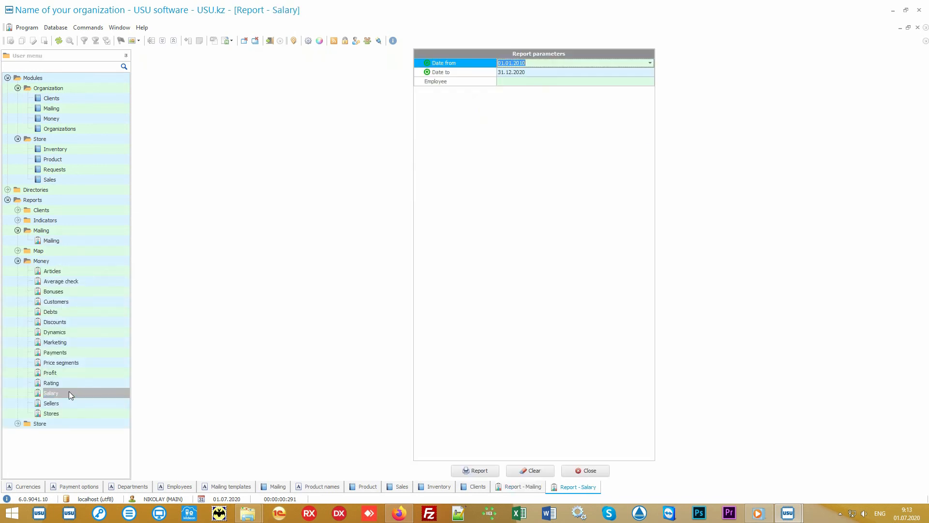
click(474, 471)
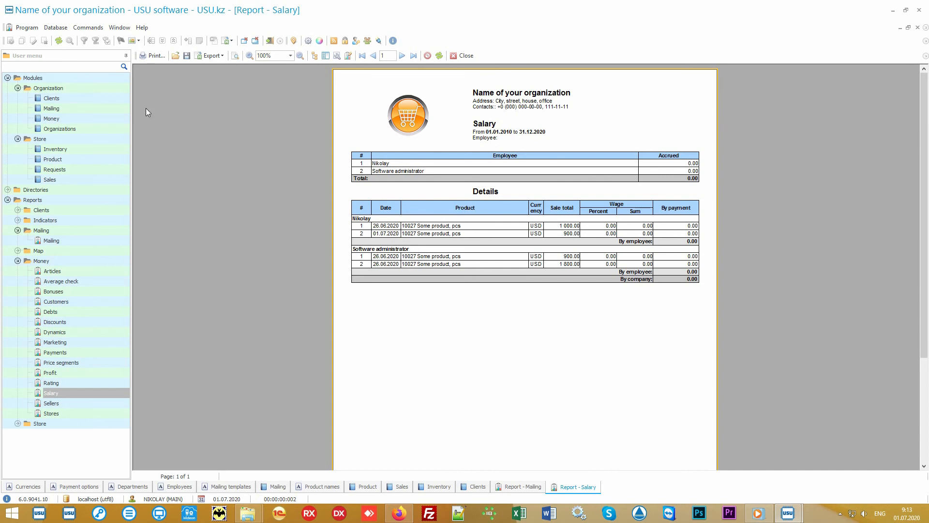
click(80, 98)
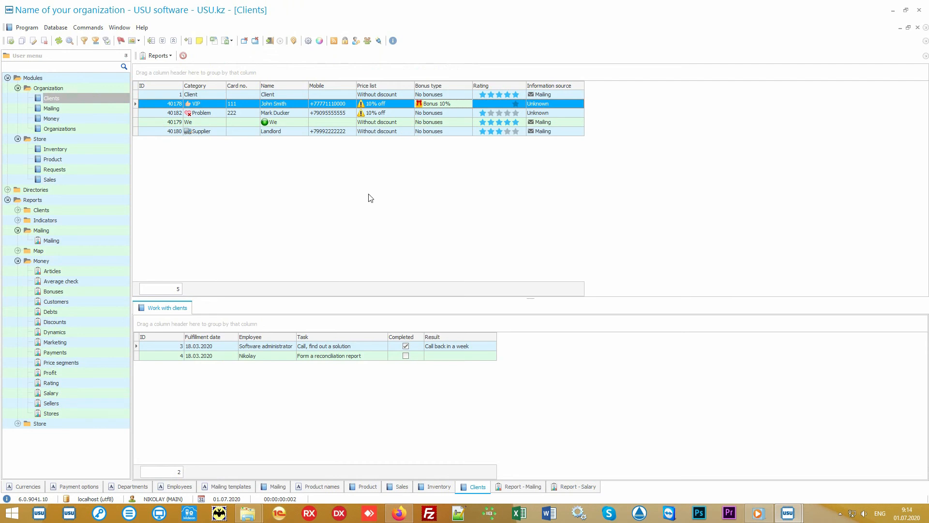
- Collapse the Modules, Mailing and Money groups and generate the Store's Popularity report for the preset period
click(17, 78)
click(8, 78)
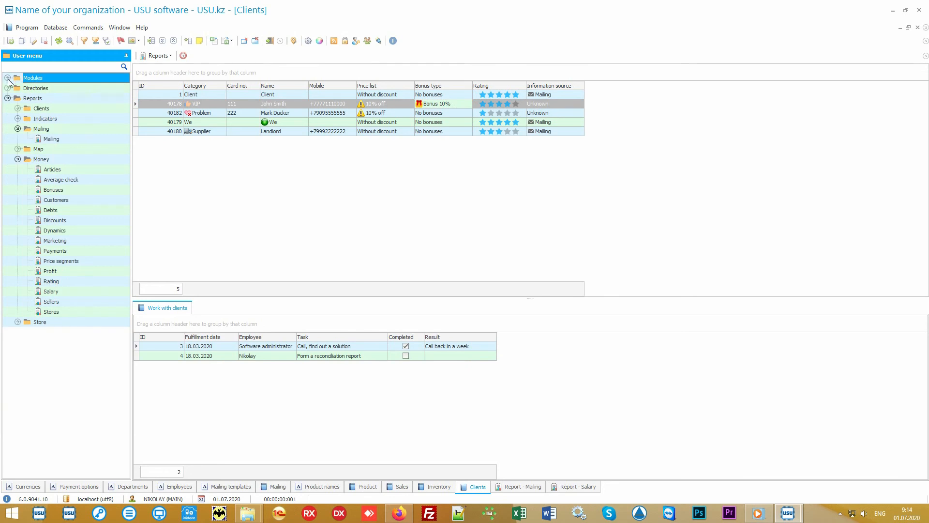
click(42, 130)
click(18, 129)
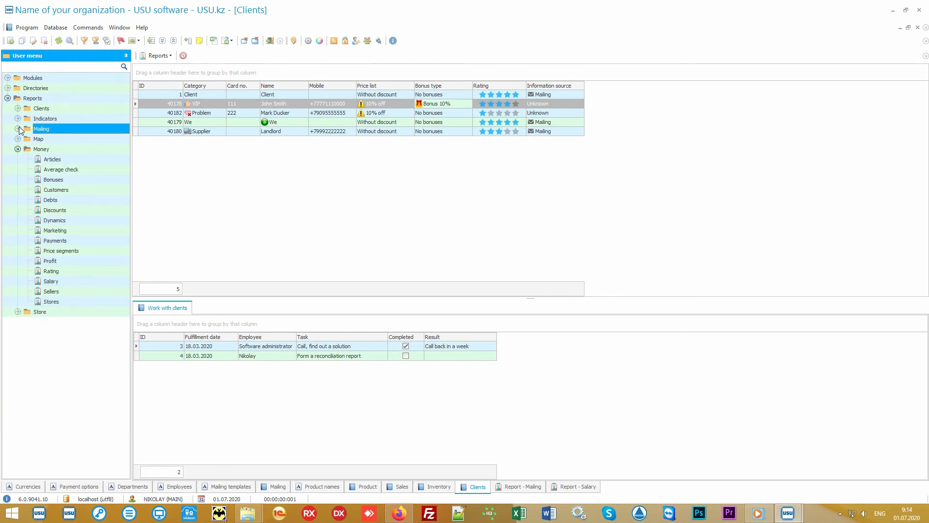
click(25, 149)
click(18, 149)
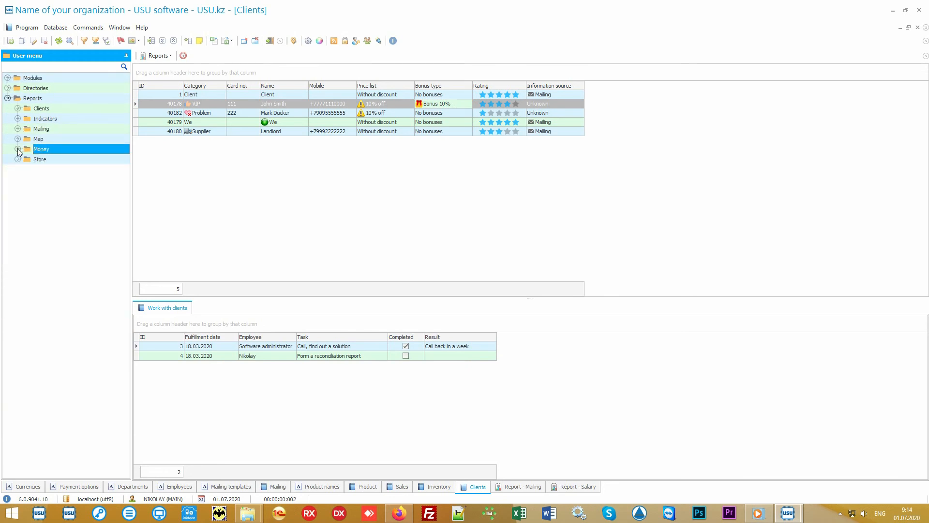
double_click(50, 159)
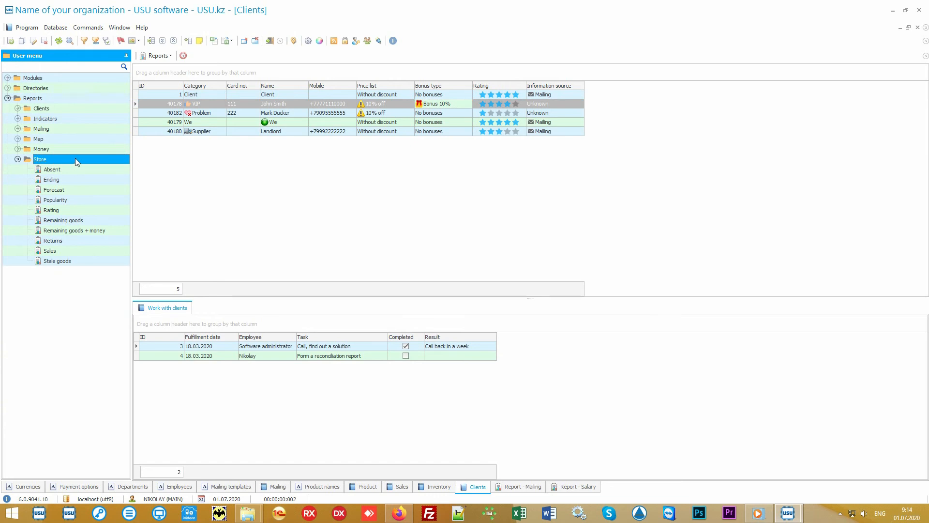
double_click(79, 200)
click(480, 469)
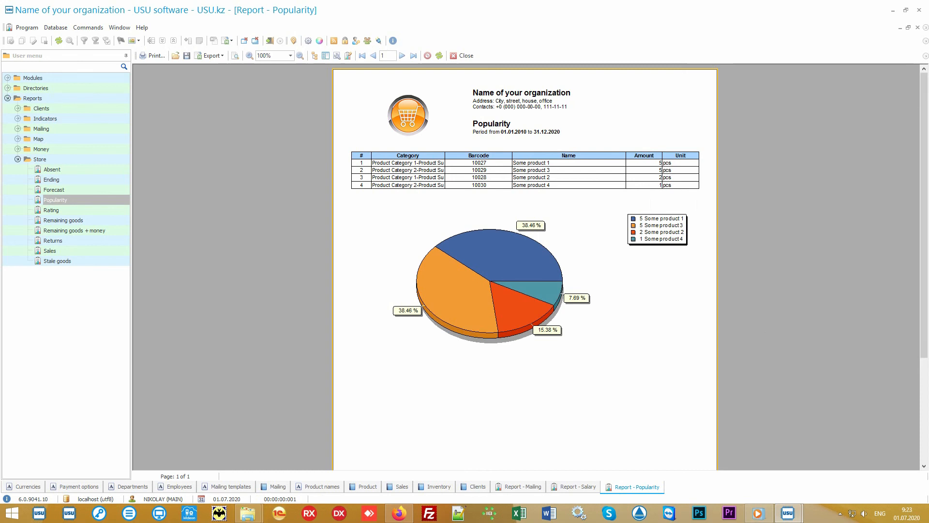
- Generate the Store's Rating report for the preset period and compare its product sums with the Popularity report's amounts
click(91, 211)
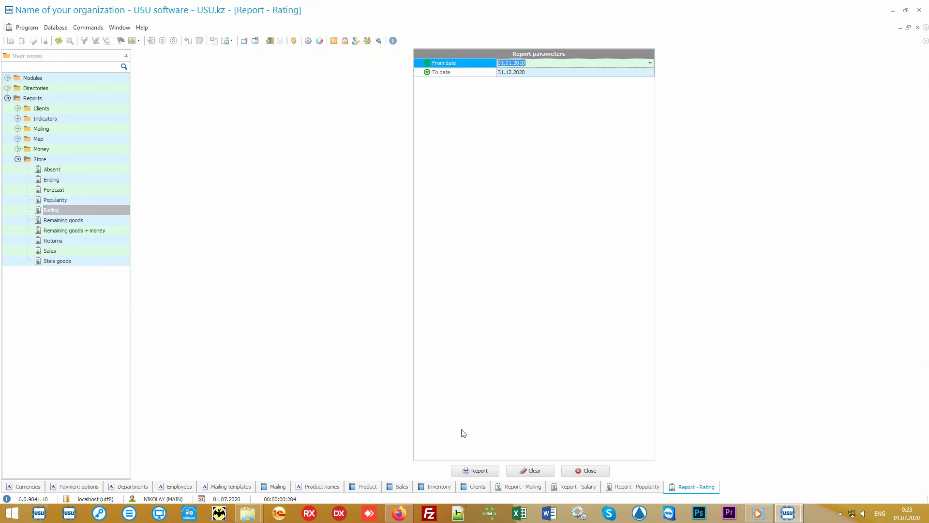
click(474, 470)
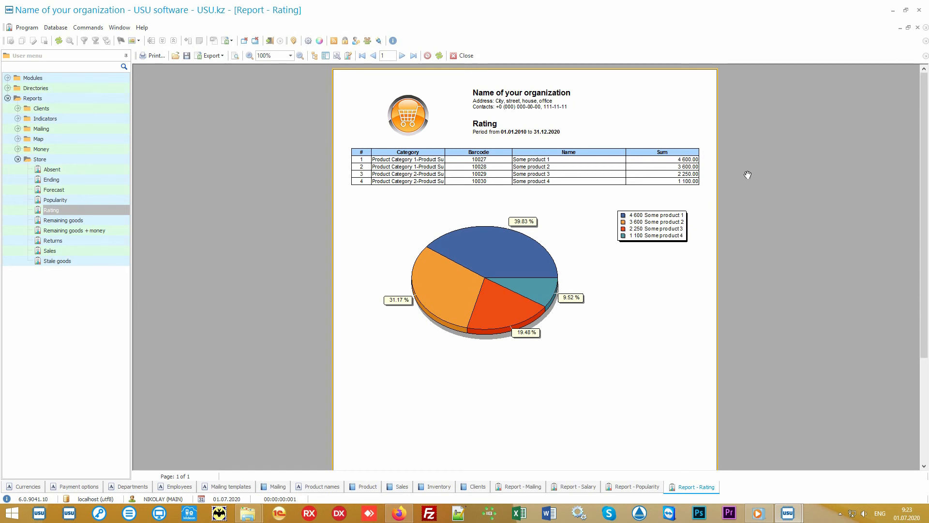
click(631, 486)
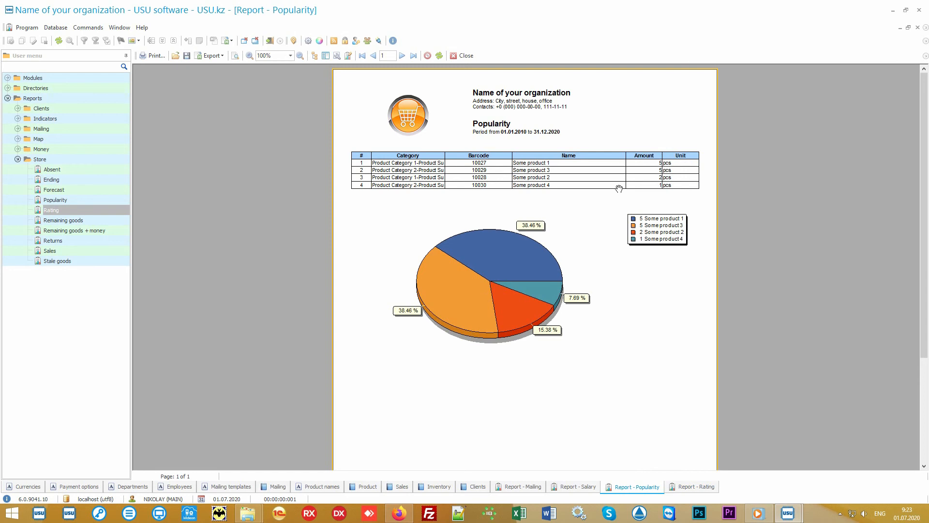
click(682, 491)
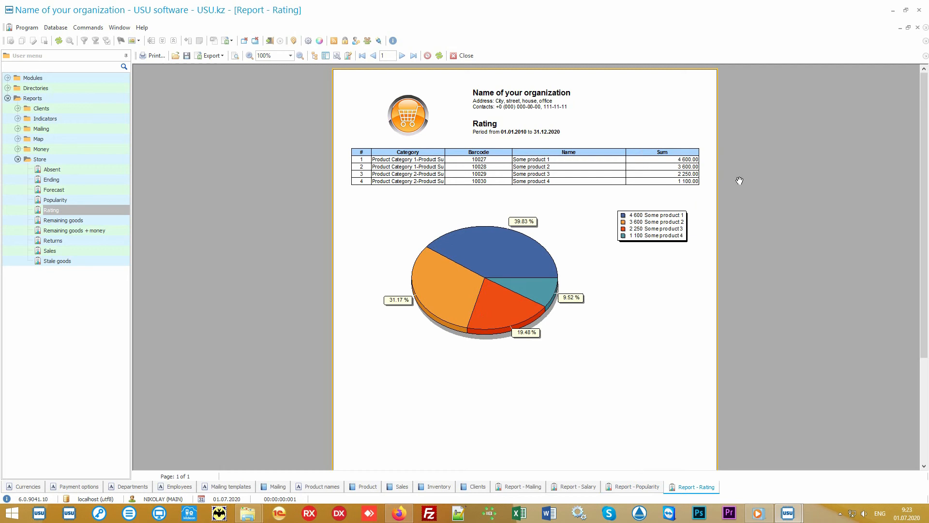
- Generate the Store's Sales report for the preset period without category, subcategory, store or seller filters
click(85, 248)
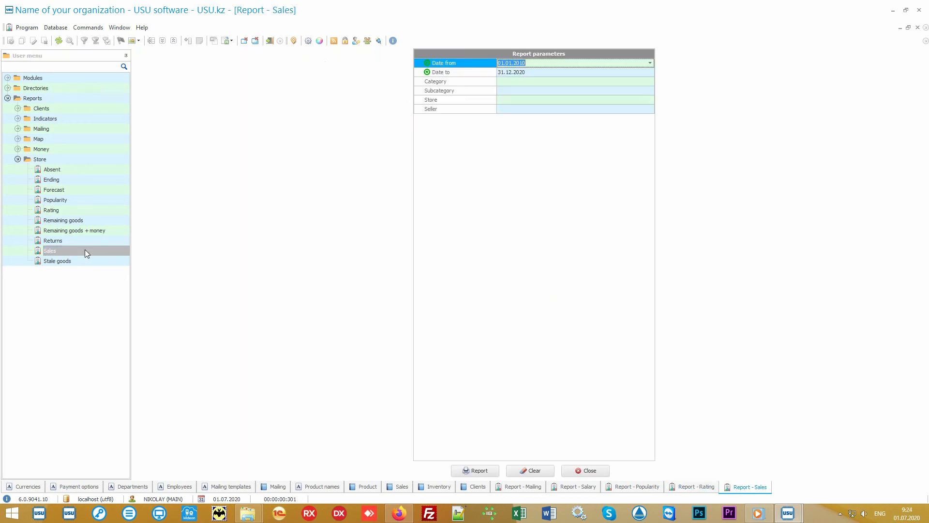
click(477, 469)
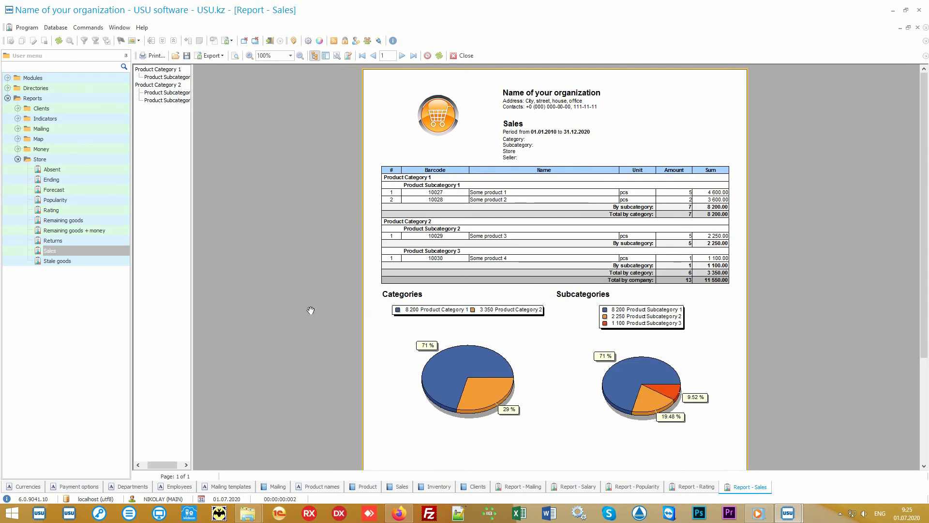
- Generate the Store's Sales report again for the period from 01.07.2020 to 05.07.2020, leaving the other filters empty
double_click(95, 248)
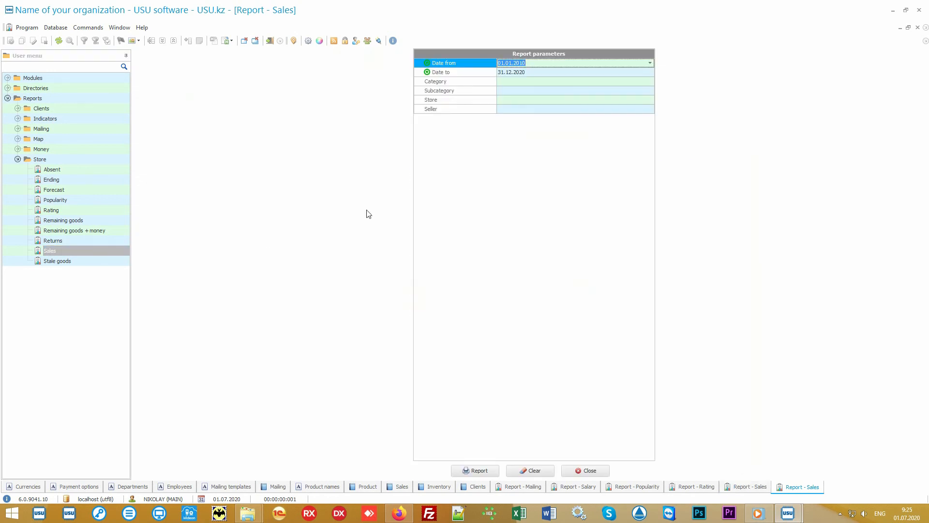
key(Delete)
key(Down)
key(Delete)
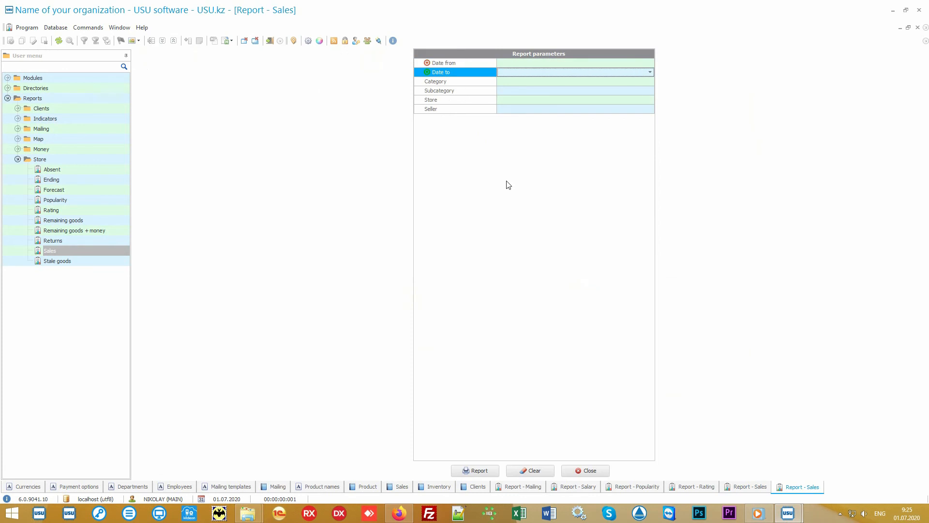
key(Up)
click(651, 63)
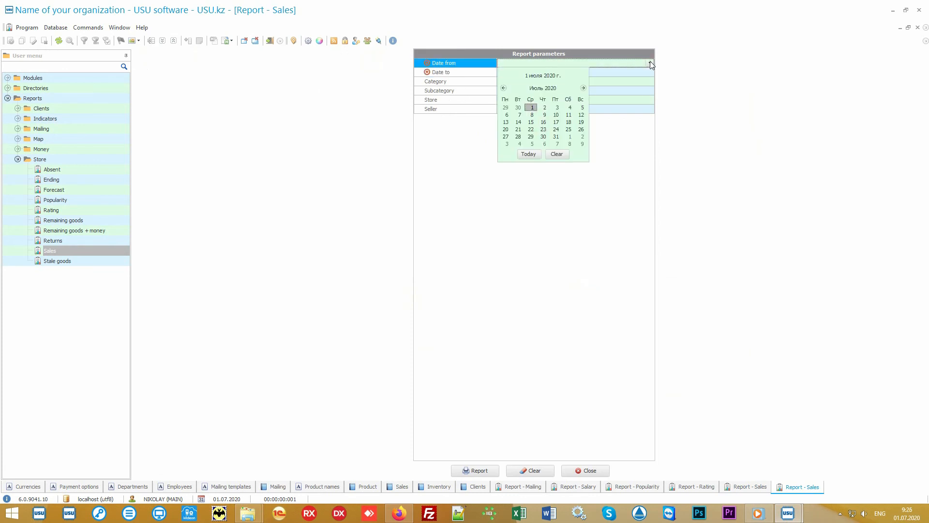
click(529, 154)
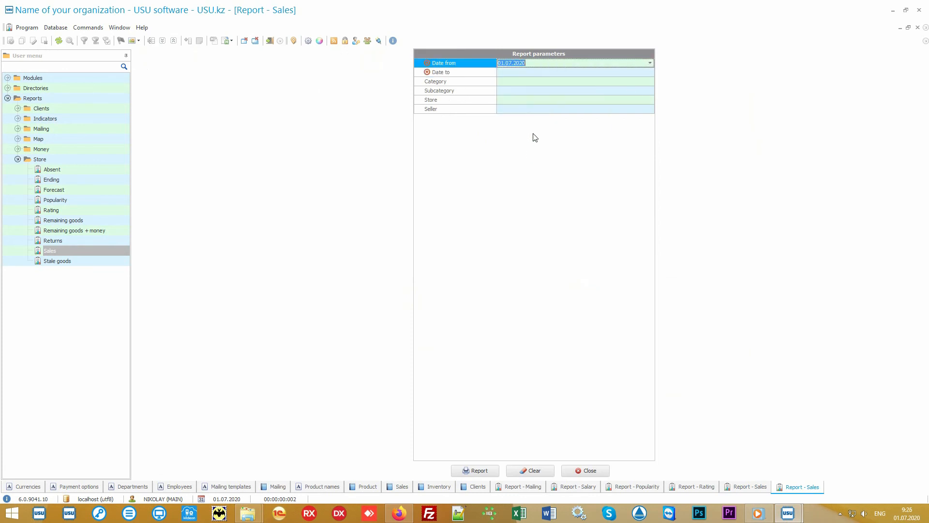
click(529, 73)
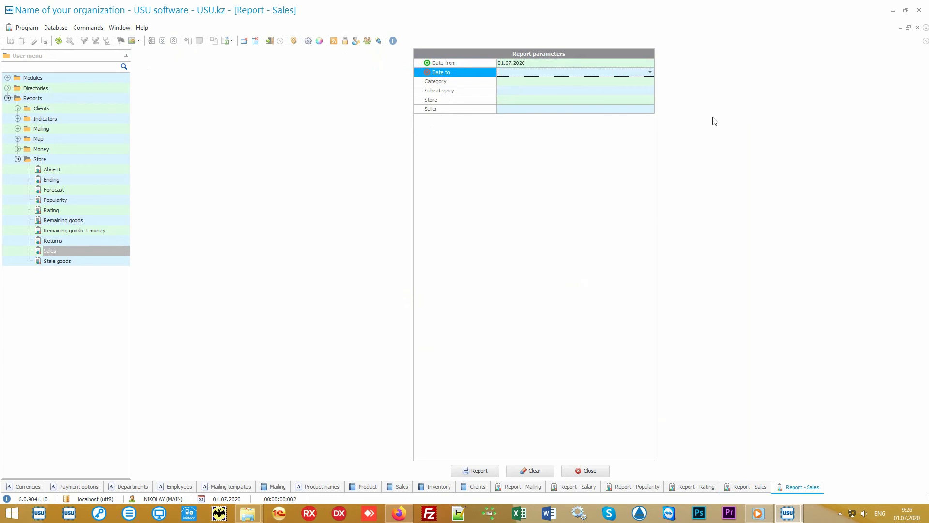
text(05.07.2020)
key(Return)
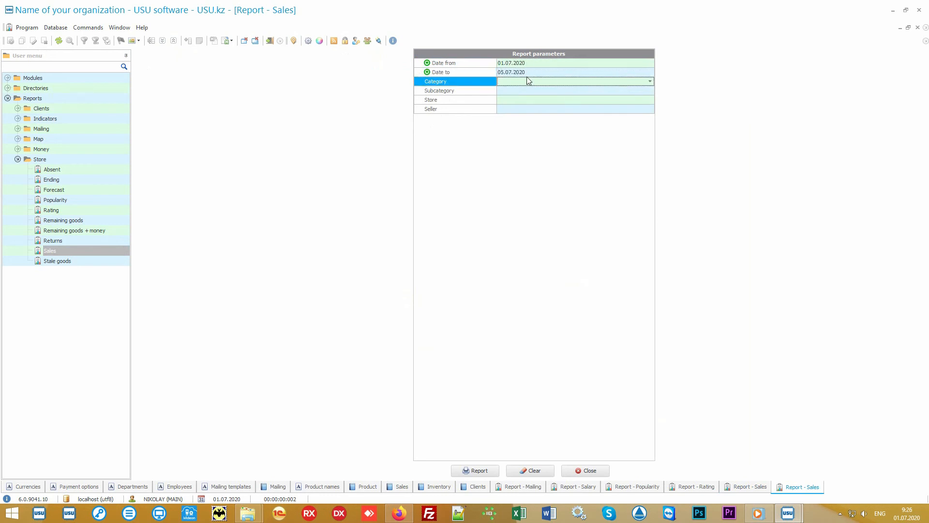
click(482, 471)
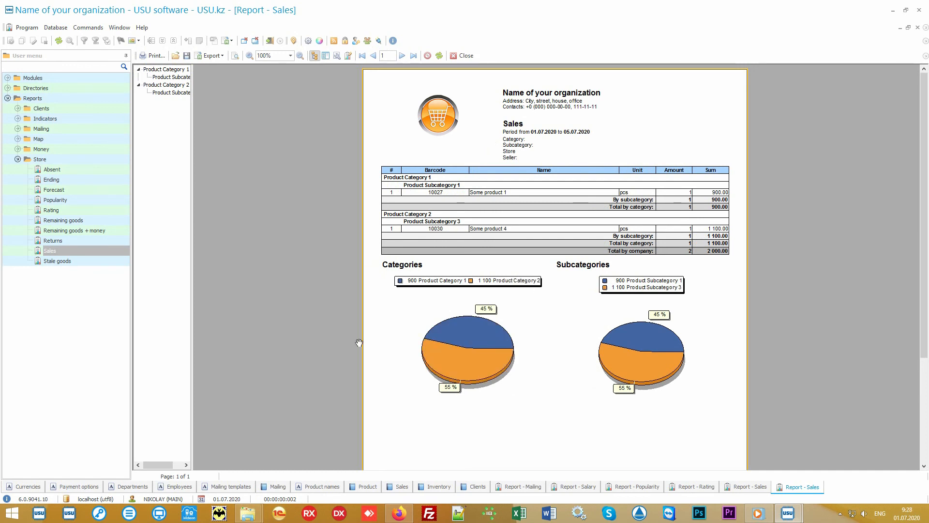
- Look through the available Store reports from Absent to Stale goods and briefly view the Money reports group
click(71, 160)
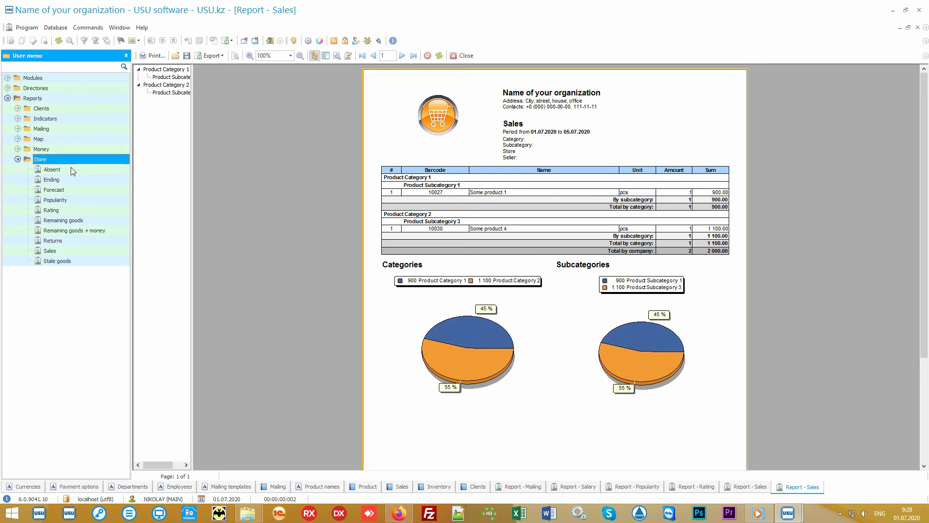
key(Down)
key(Down)
key(Down)
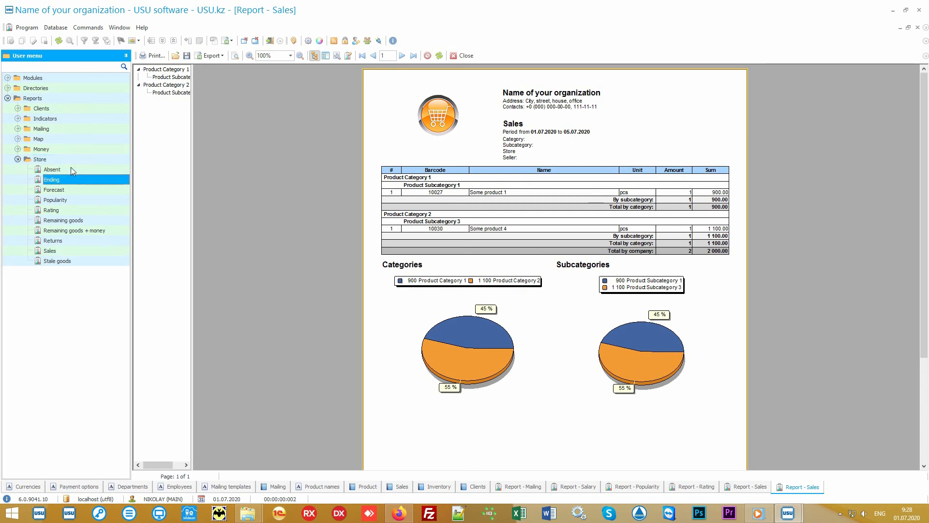
key(Down)
key(Down)
key(Down)
key(Down)
key(Down)
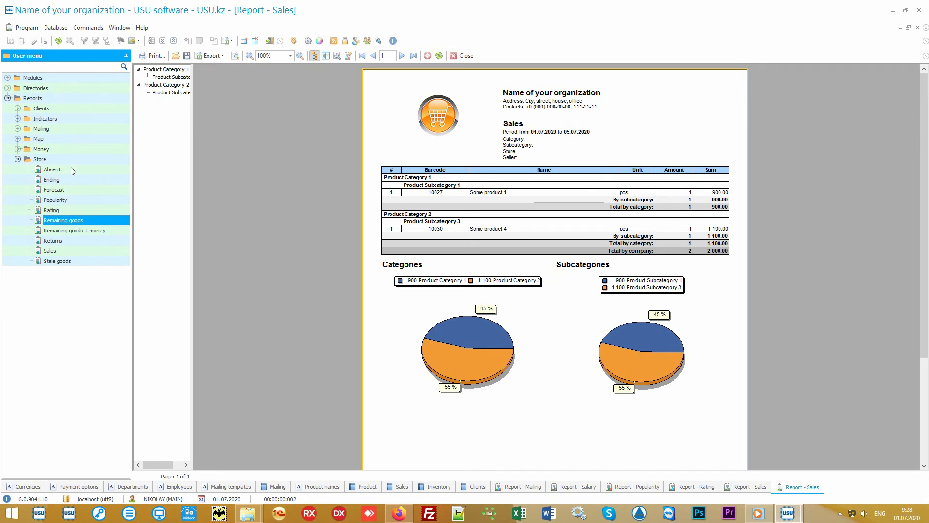
key(Down)
key(Down)
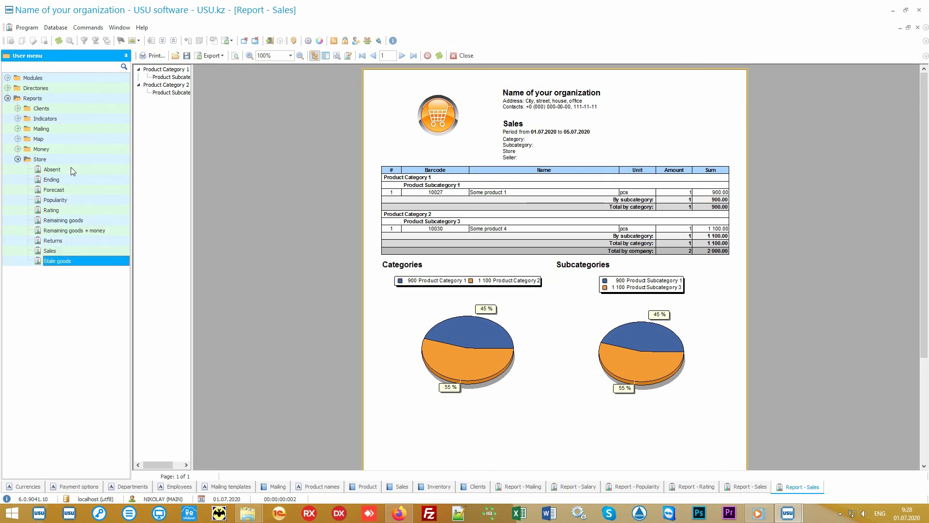
click(17, 149)
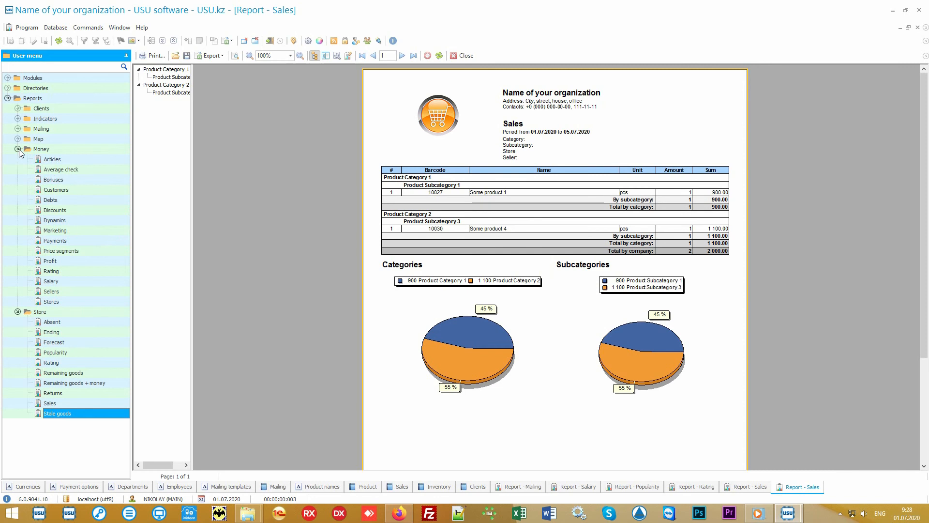
click(18, 149)
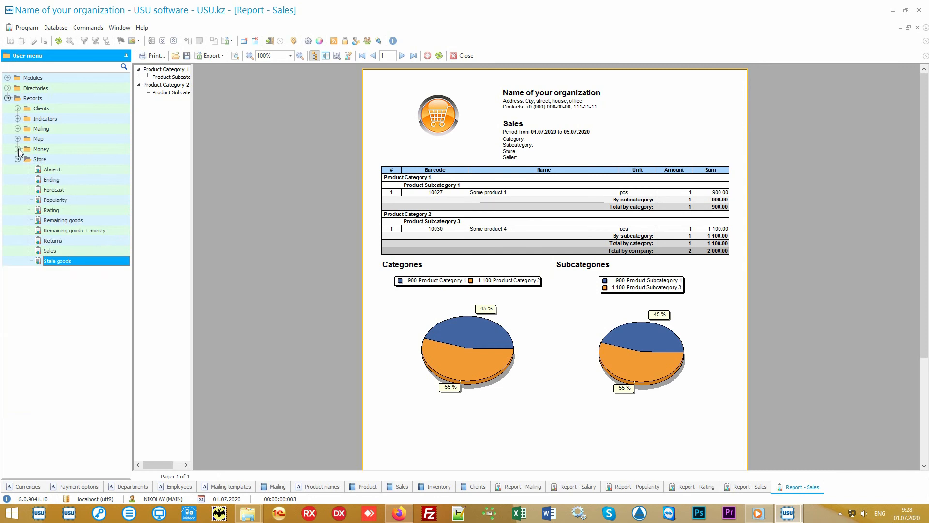
click(59, 159)
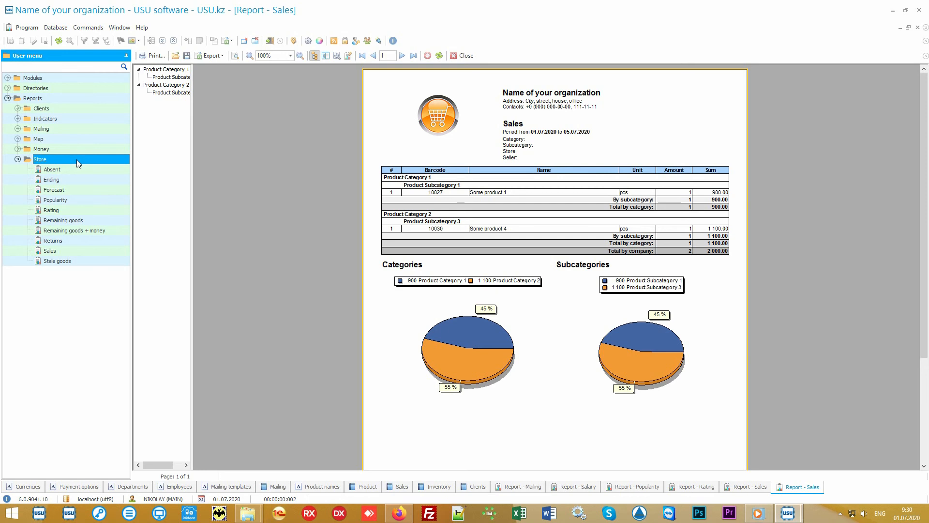
- Open the Sales report parameters and review the Date to, Category, Subcategory, Store and Seller filters, including the category choices
double_click(77, 249)
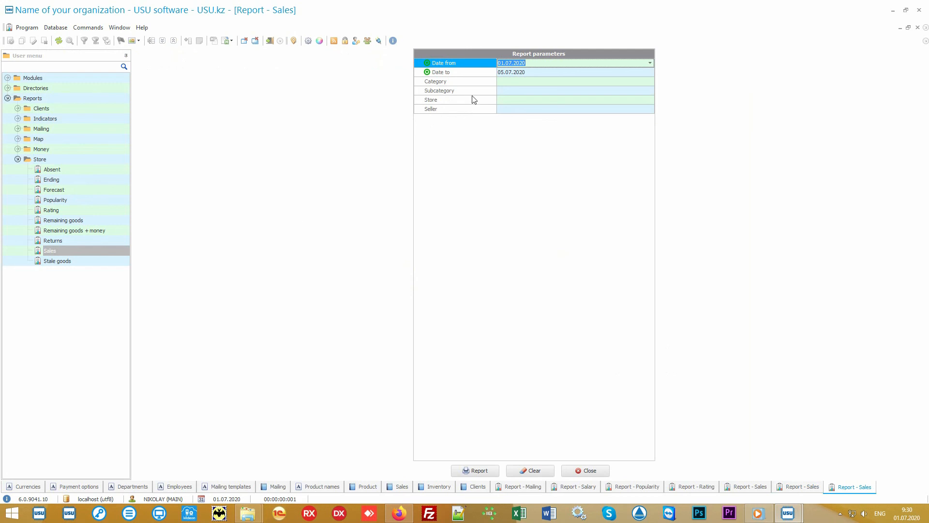
click(480, 76)
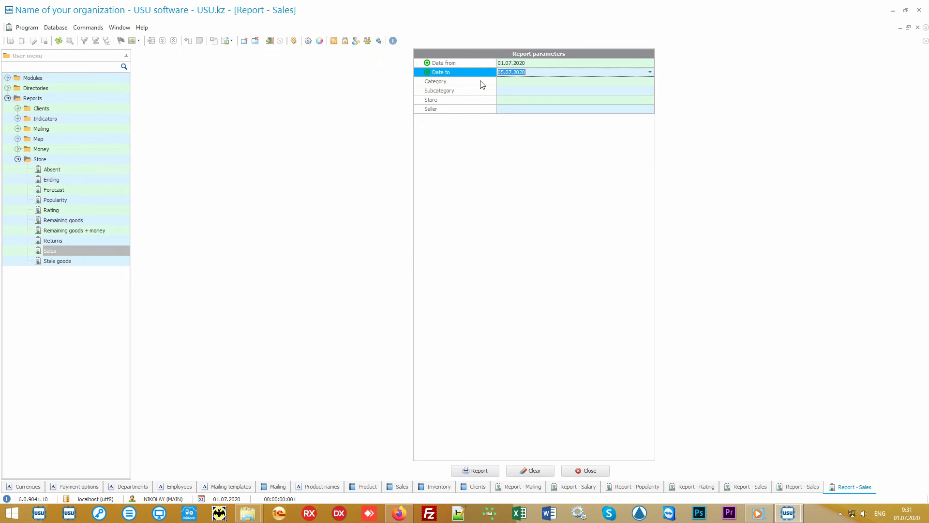
click(481, 81)
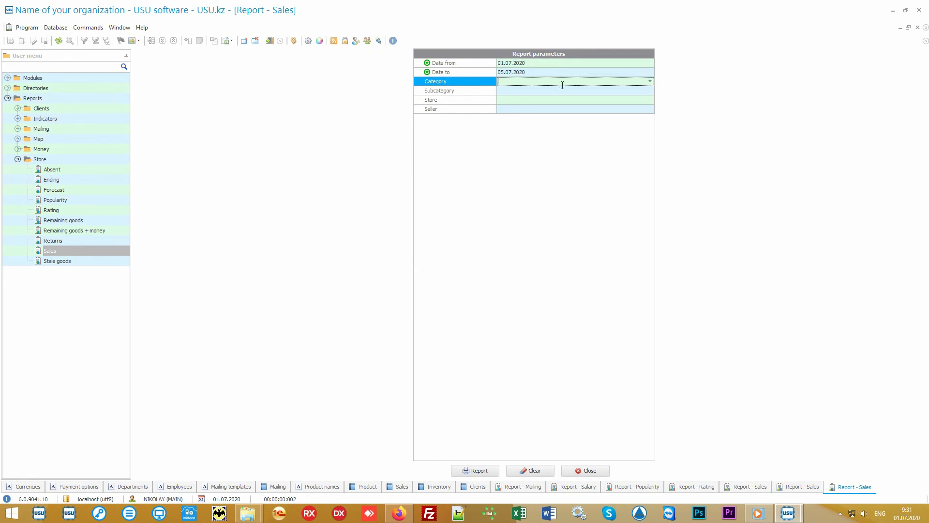
click(650, 82)
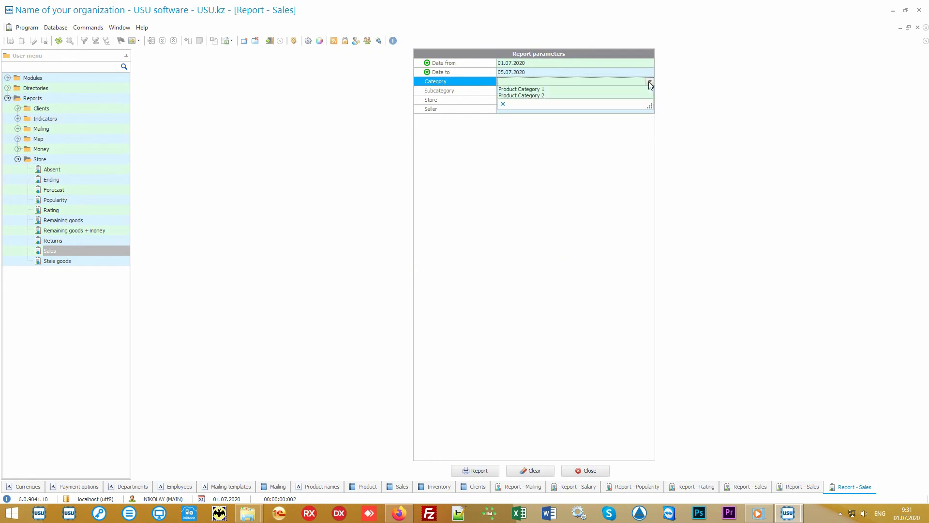
click(650, 82)
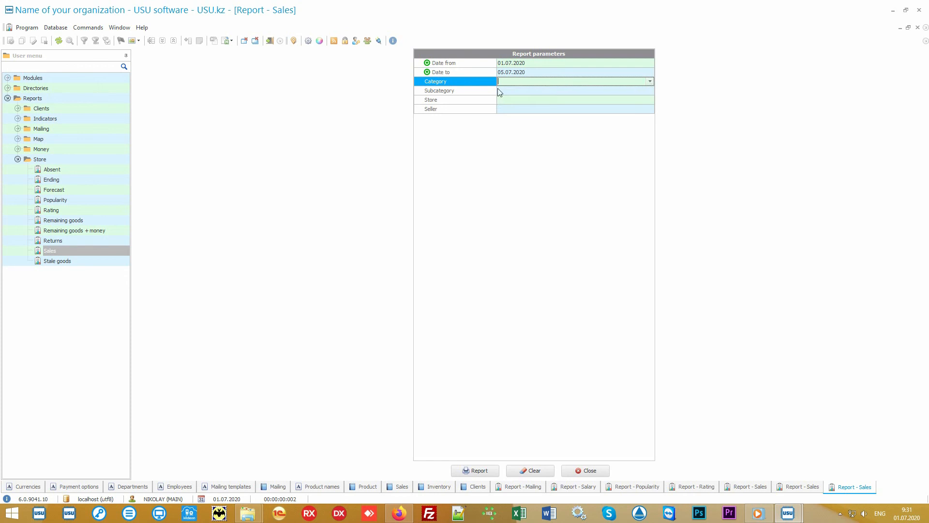
click(480, 92)
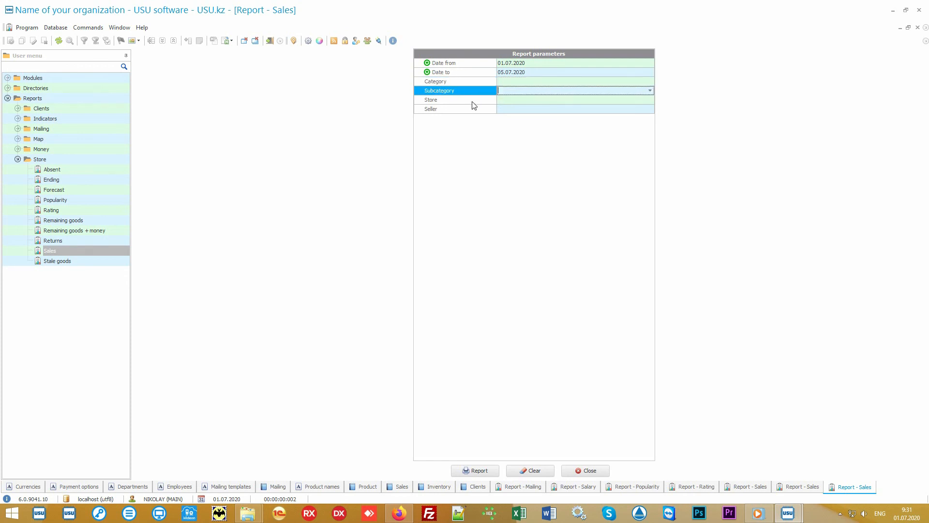
click(473, 102)
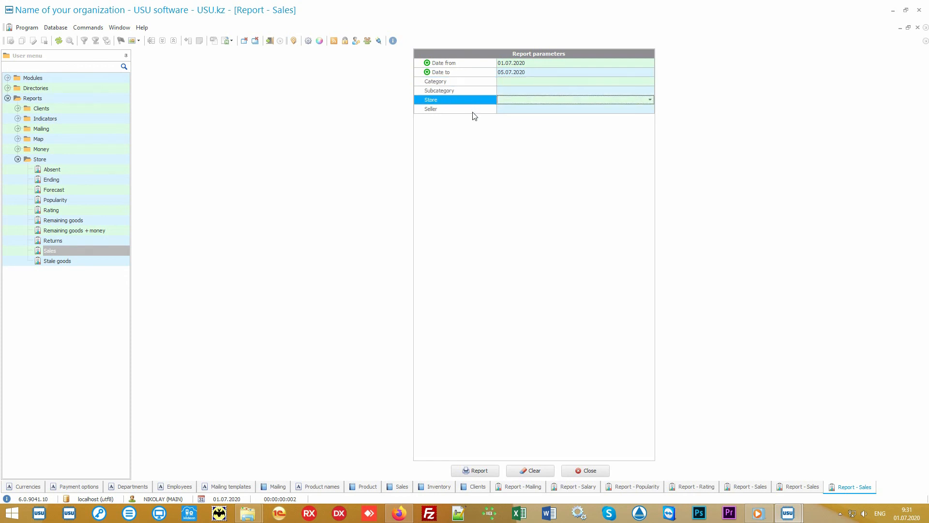
click(472, 110)
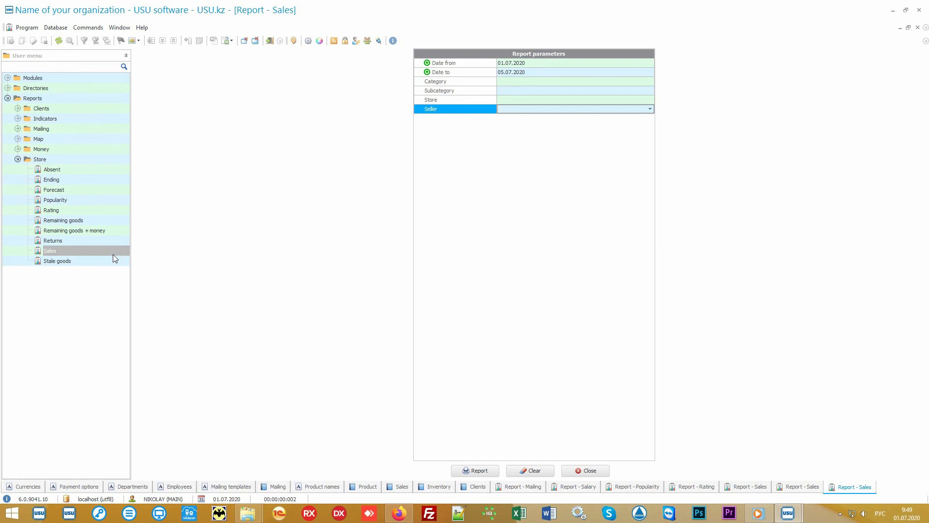
- Generate the Store's Stale goods and Absent reports for their preset periods
click(88, 262)
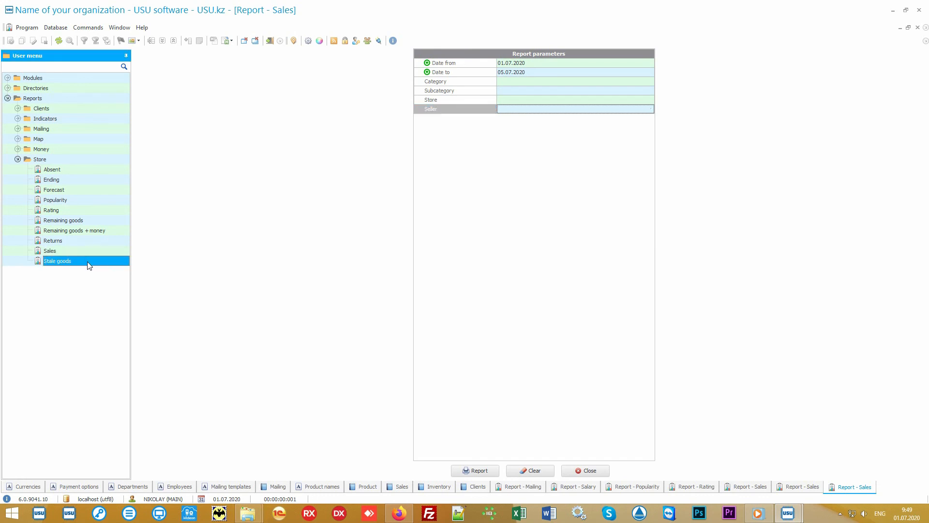
click(474, 472)
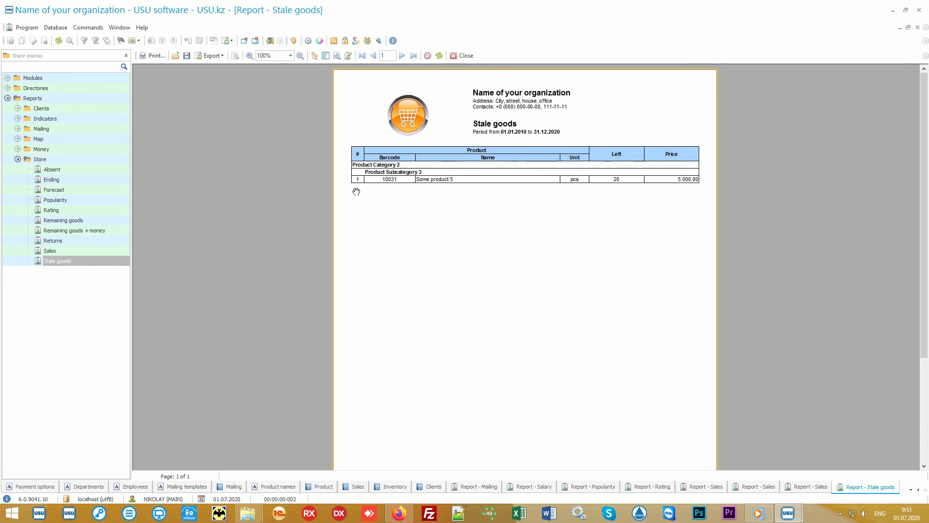
click(64, 172)
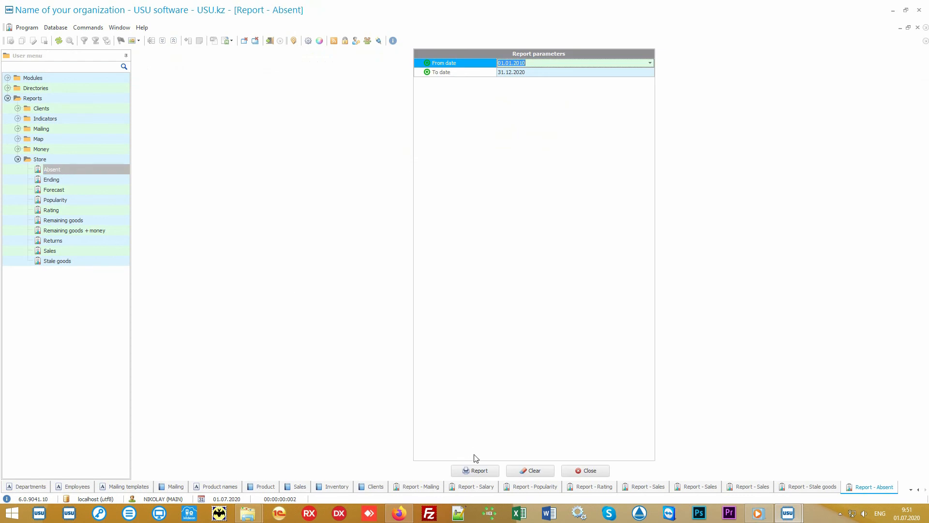
click(486, 470)
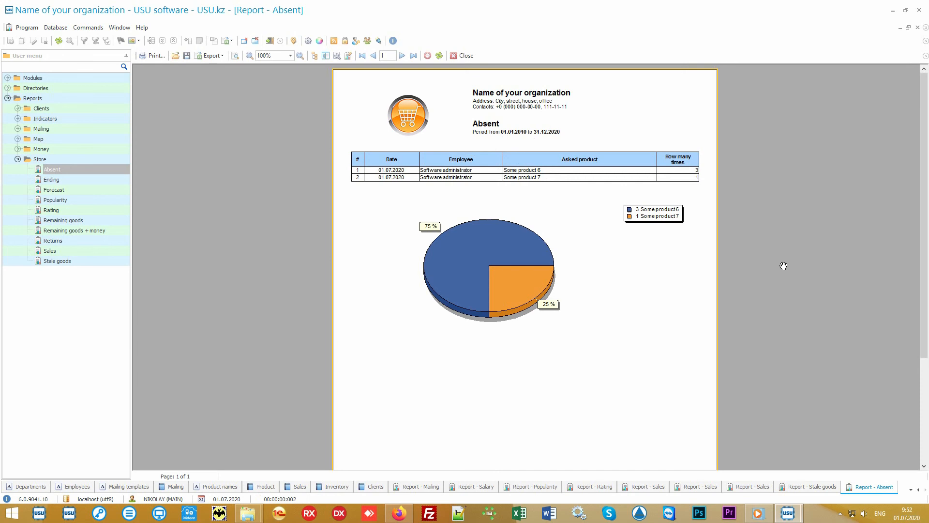
- Generate the Store's Returns and Forecast reports for their preset periods
double_click(61, 240)
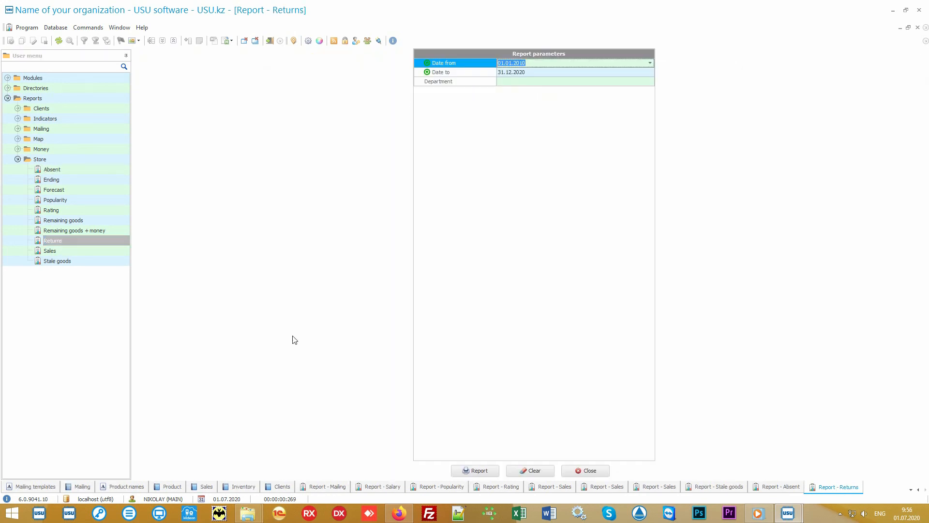
click(473, 467)
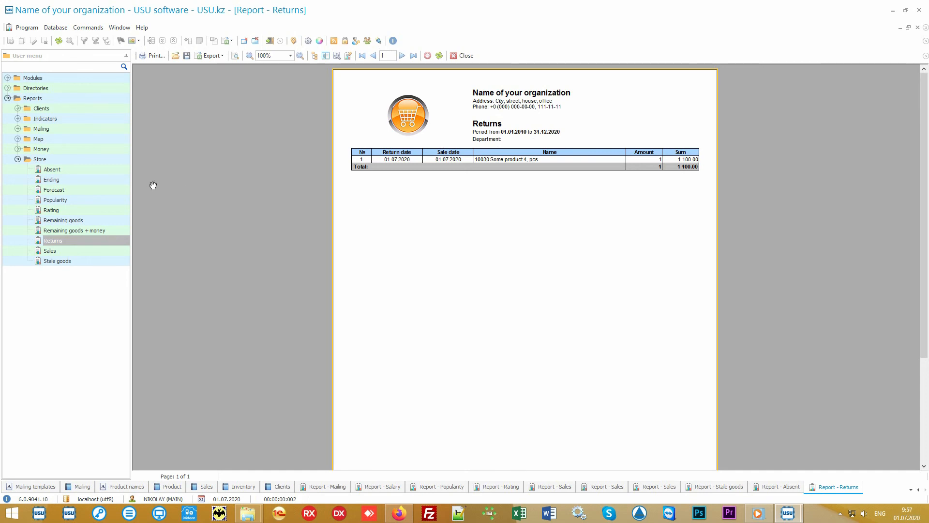
click(78, 191)
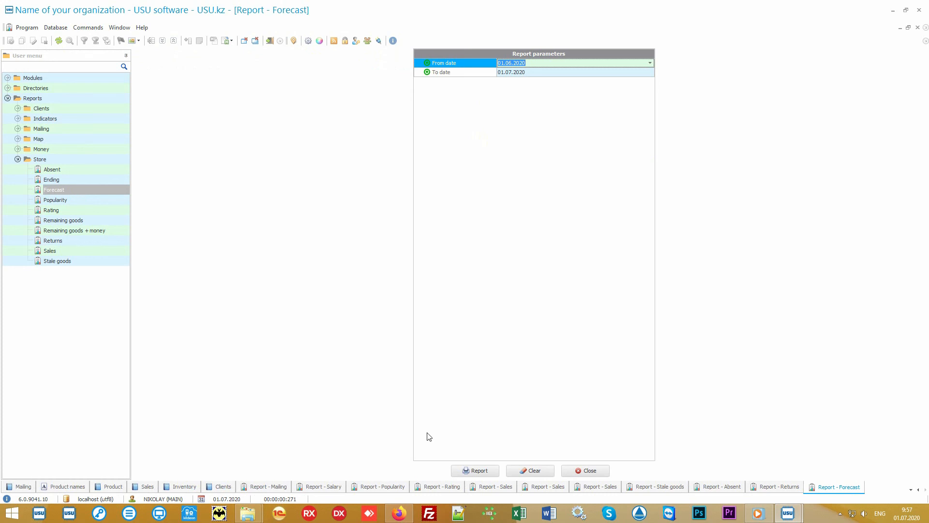
click(480, 471)
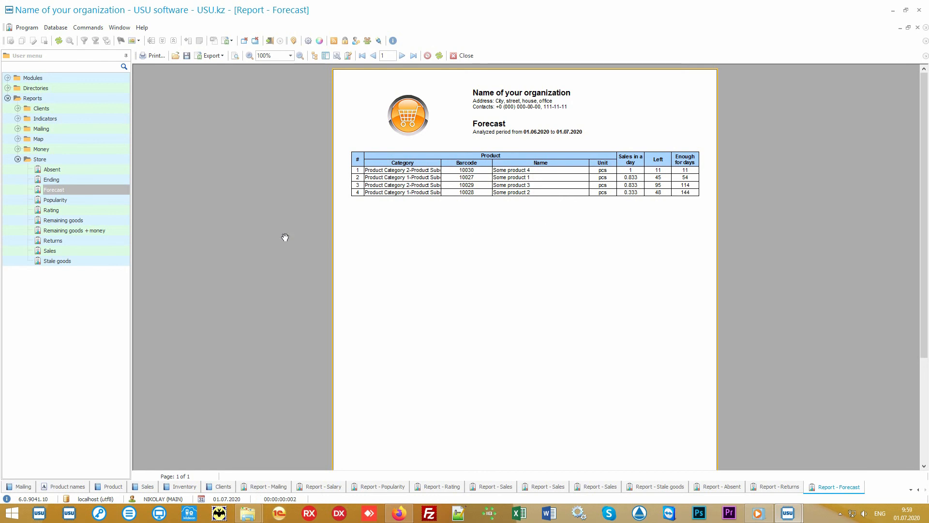
- Generate the Store's Ending and Remaining goods reports for 01.07.2020 without department, category or subcategory filters
click(103, 179)
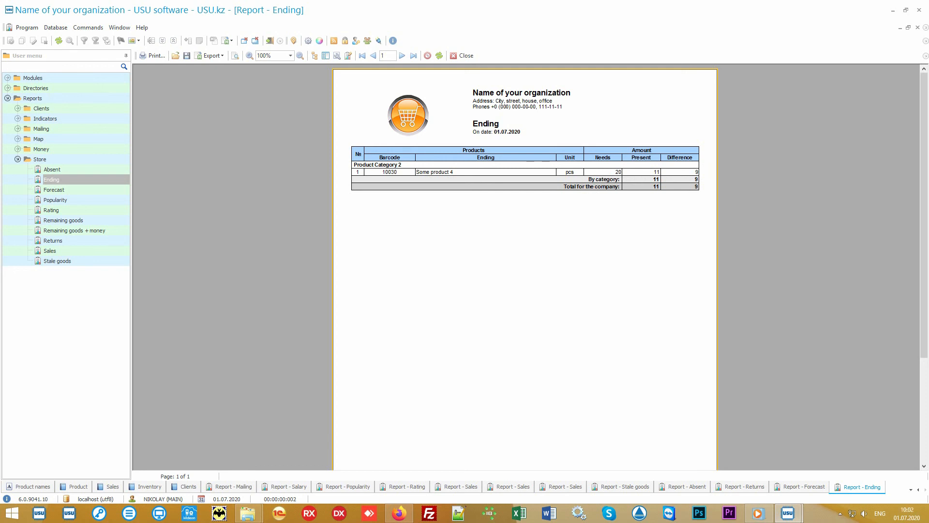
click(93, 222)
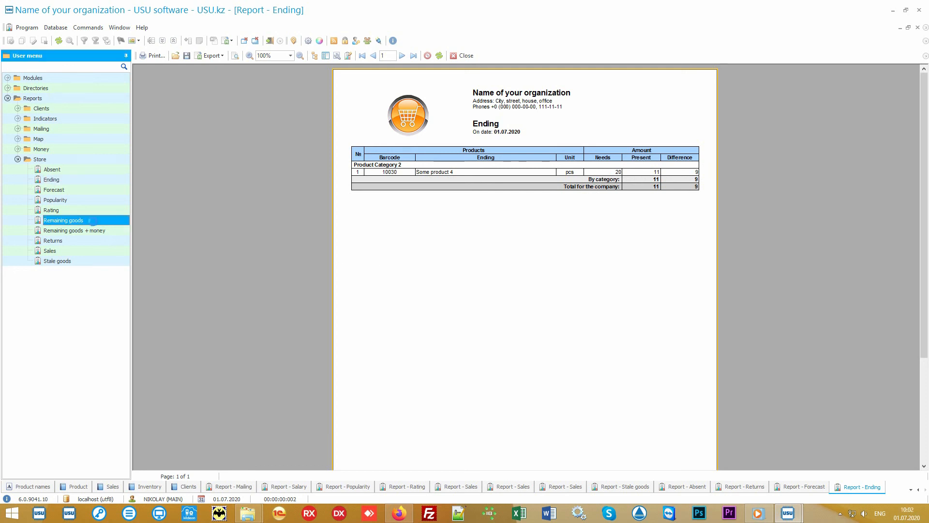
click(481, 469)
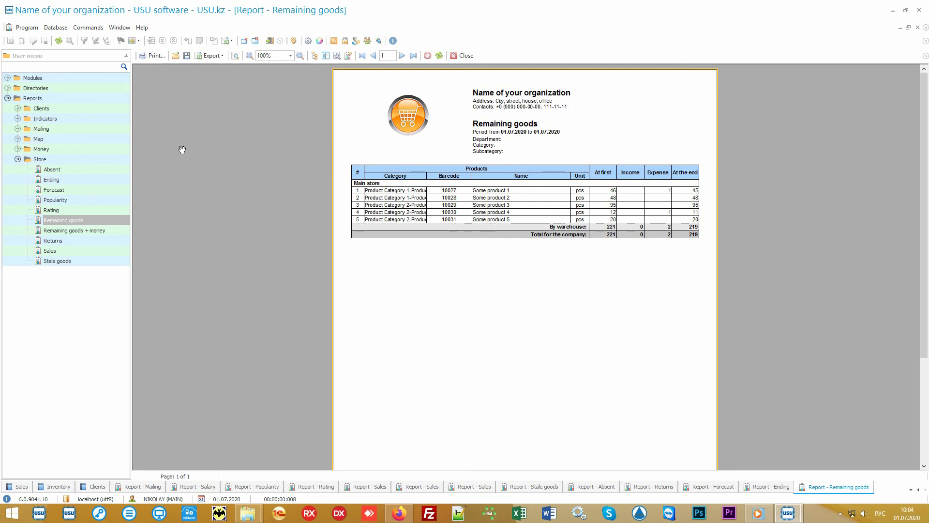
- Expand the Money group of reports and collapse the Store group
double_click(91, 150)
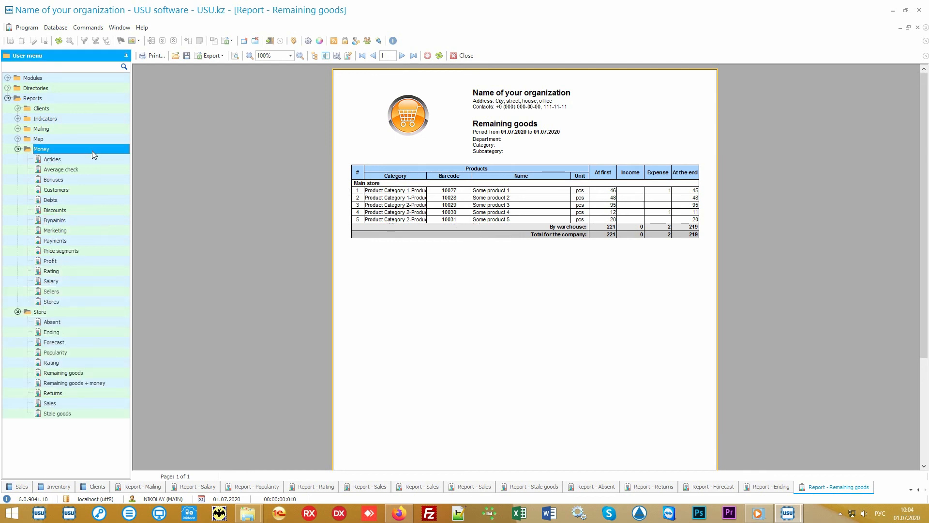
click(32, 313)
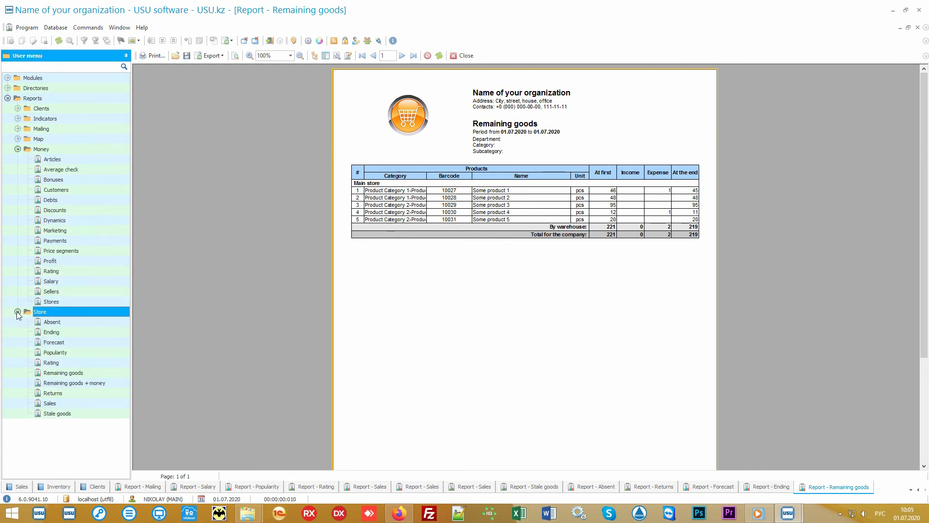
click(17, 311)
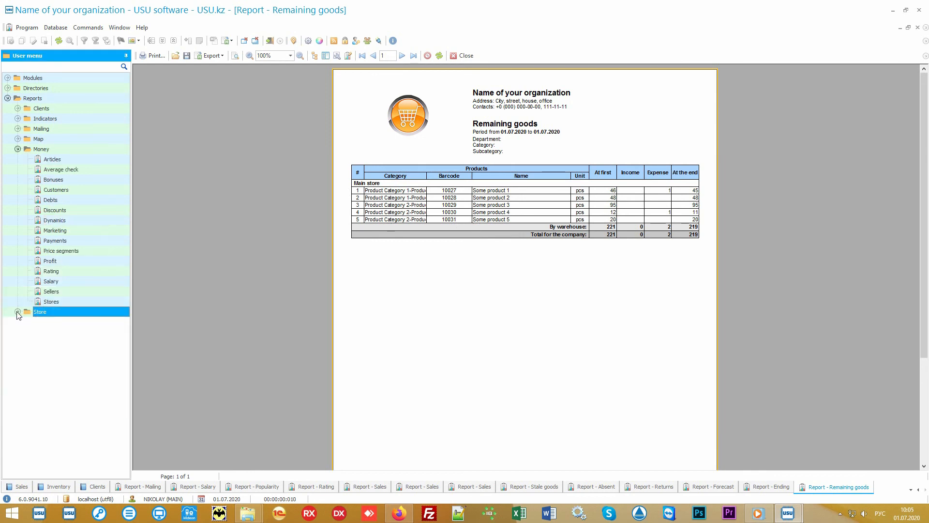
click(71, 149)
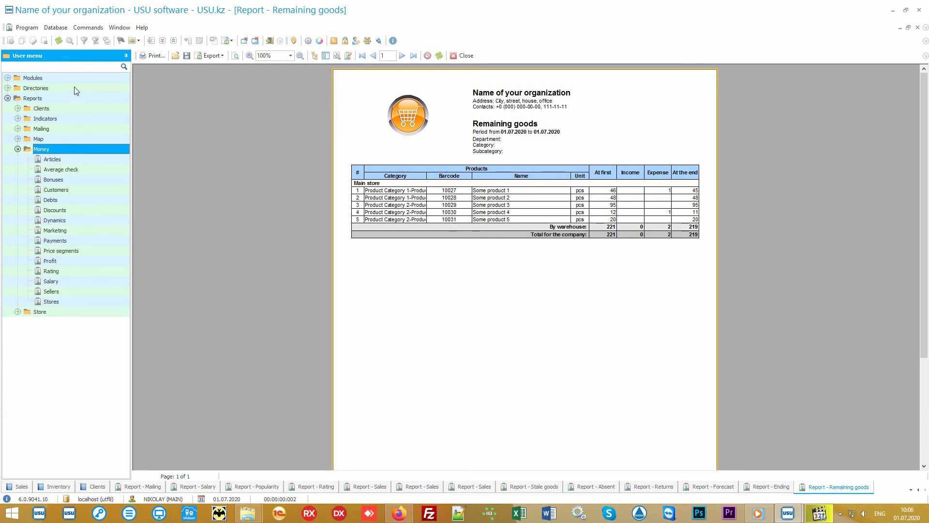
- Open the Financial items directory from the Money group of the Directories
double_click(74, 87)
double_click(65, 129)
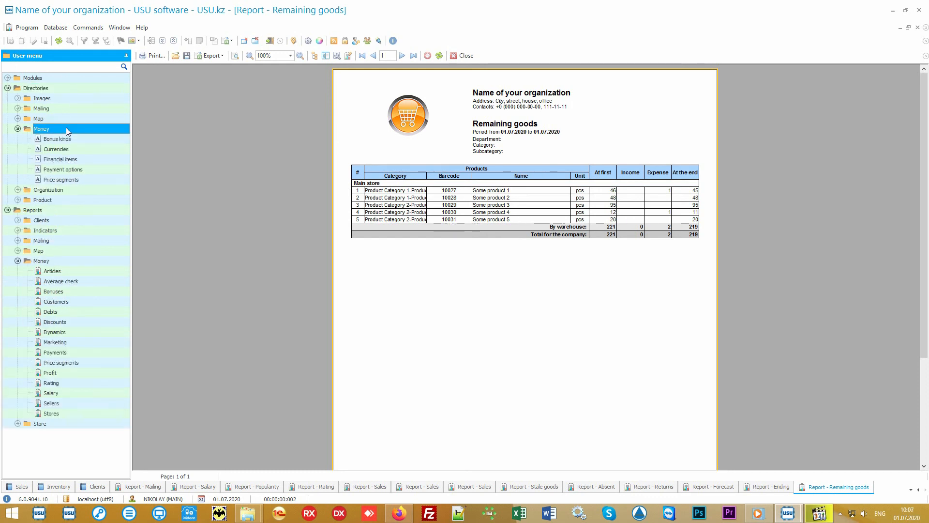
double_click(91, 158)
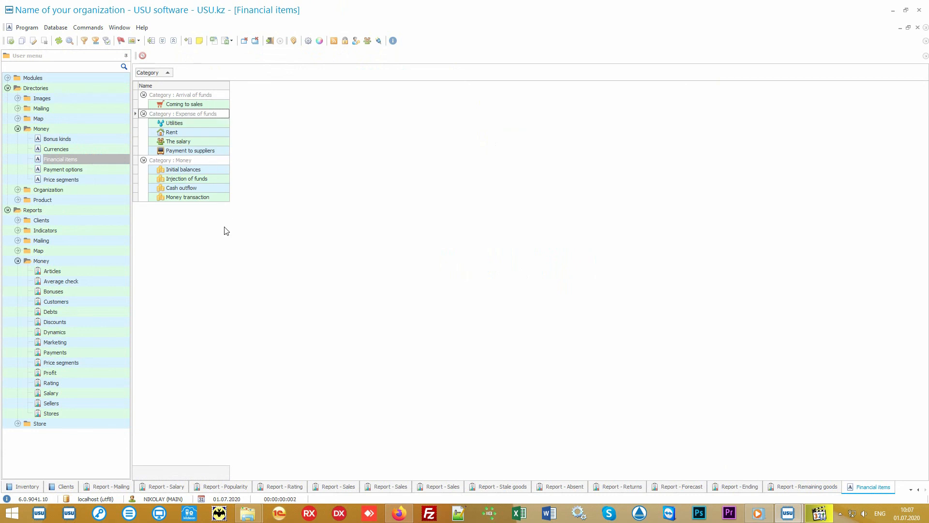
- Generate the Money group's Articles and Average check reports for 01.01.2010 to 31.12.2020, without a department filter
double_click(88, 271)
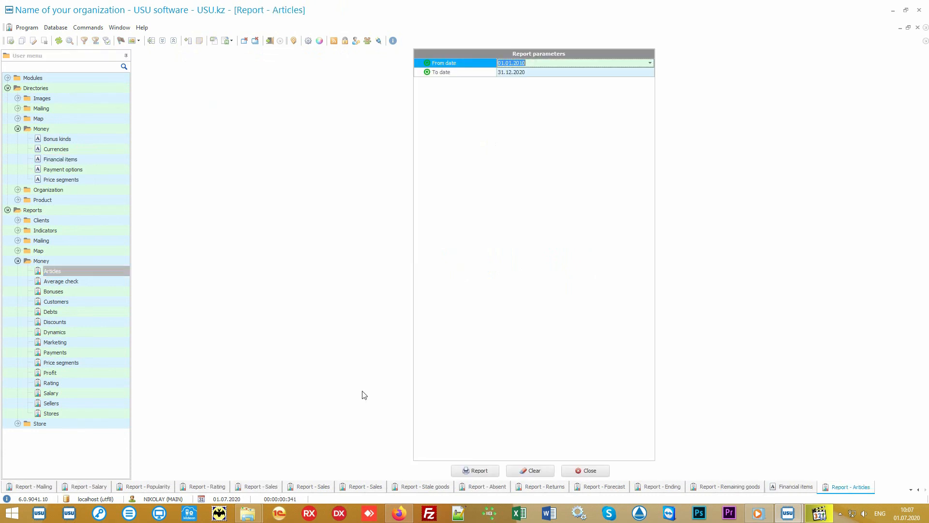
click(470, 470)
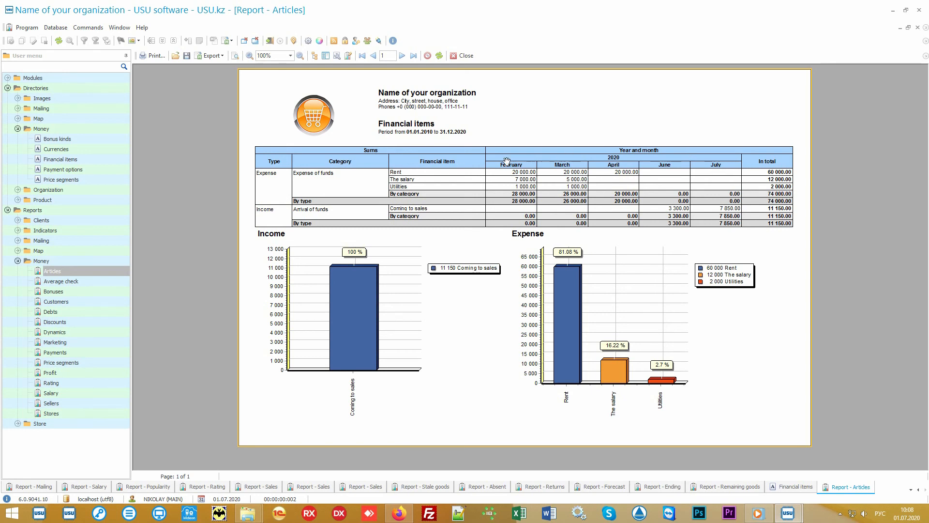
mouse_move(695, 248)
click(85, 281)
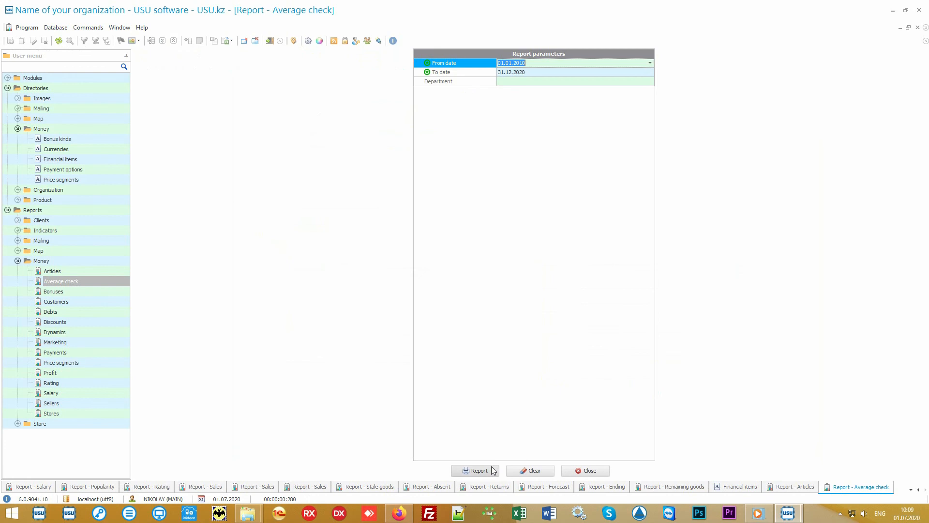
click(491, 470)
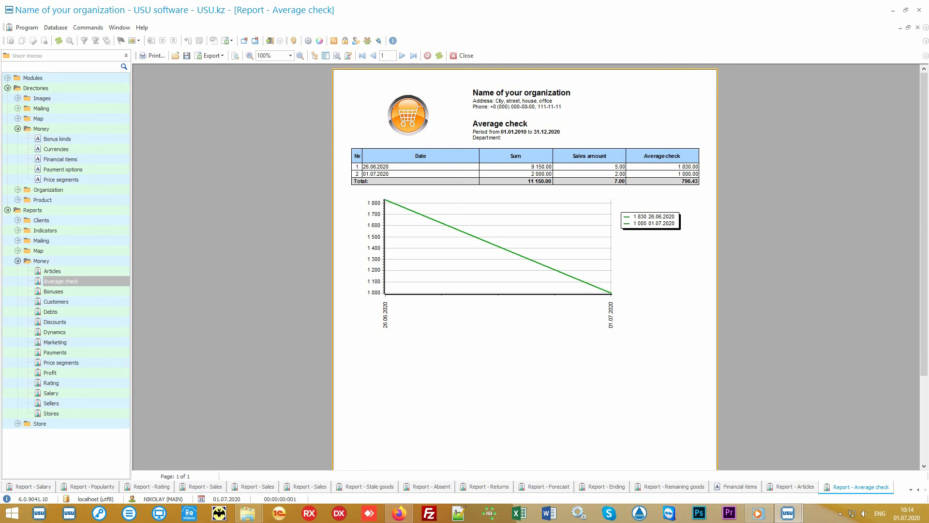
- Generate the Money group's Price segments and Rating reports for 01.01.2010 to 31.12.2020
click(100, 362)
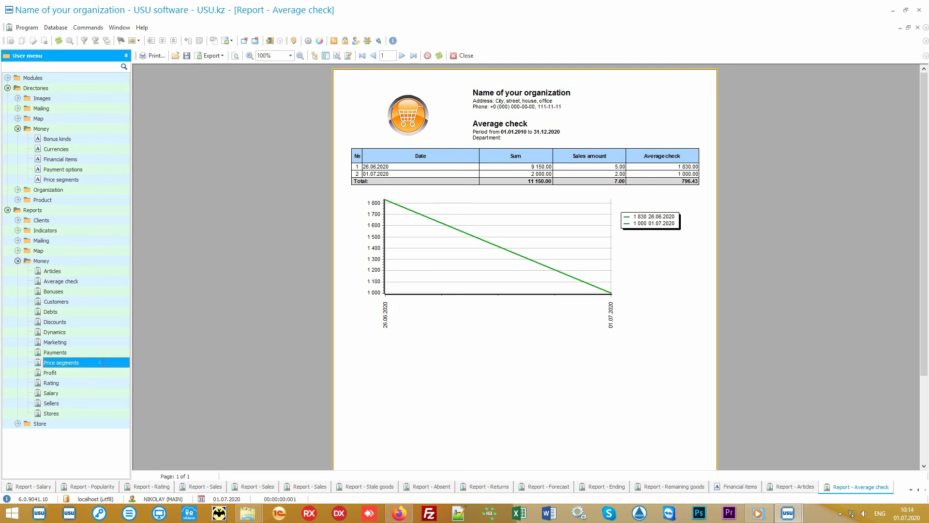
click(477, 470)
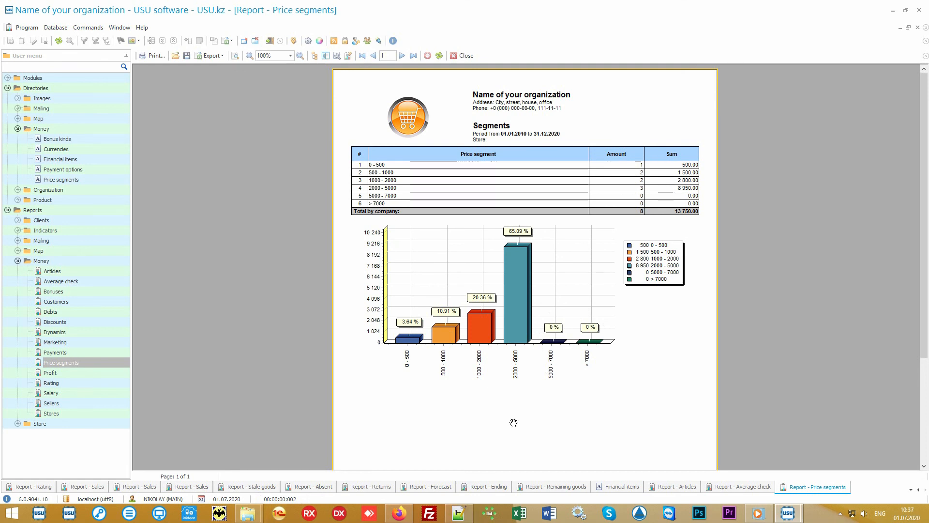
click(87, 383)
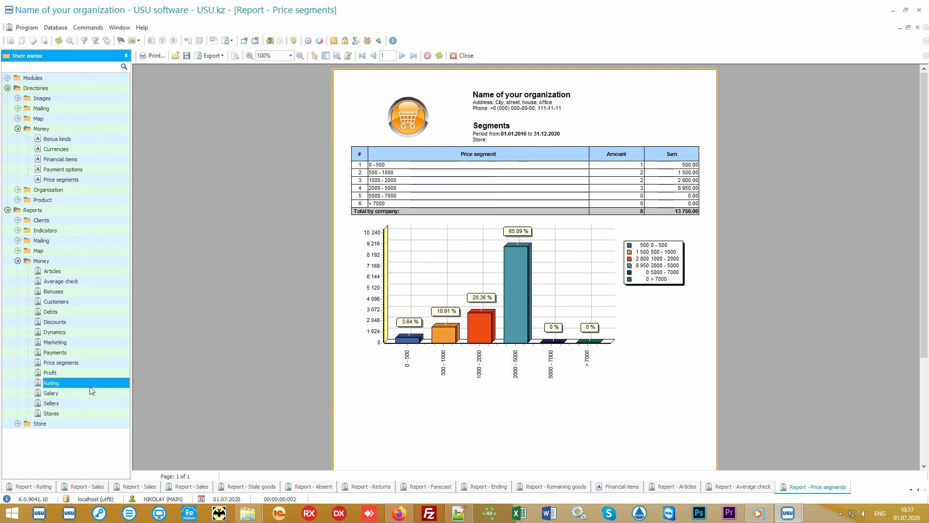
double_click(94, 385)
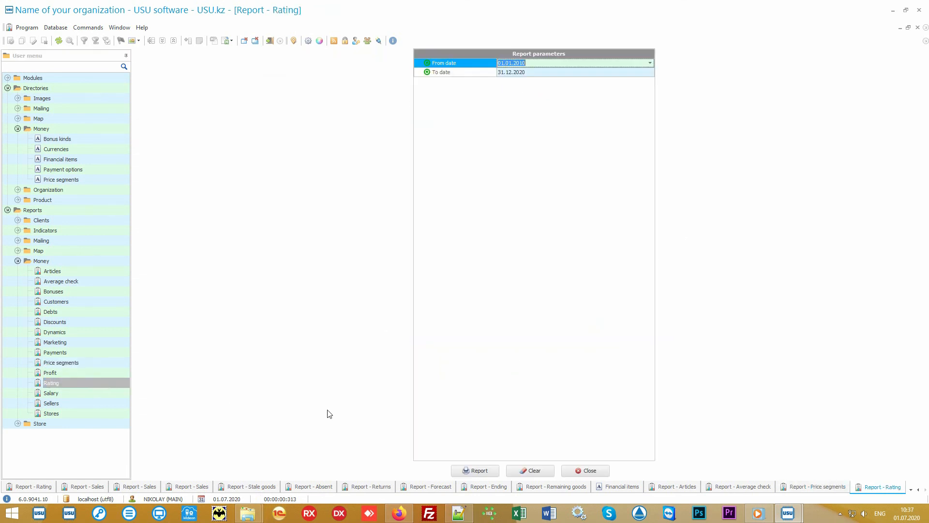
click(474, 470)
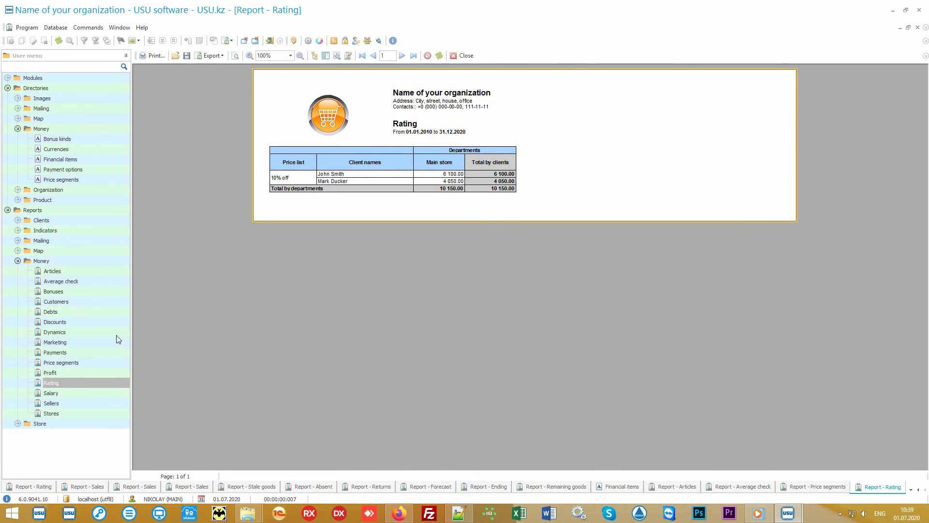
- Generate the Money group's Marketing and Stores reports for 01.01.2010 to 31.12.2020
click(92, 342)
click(469, 469)
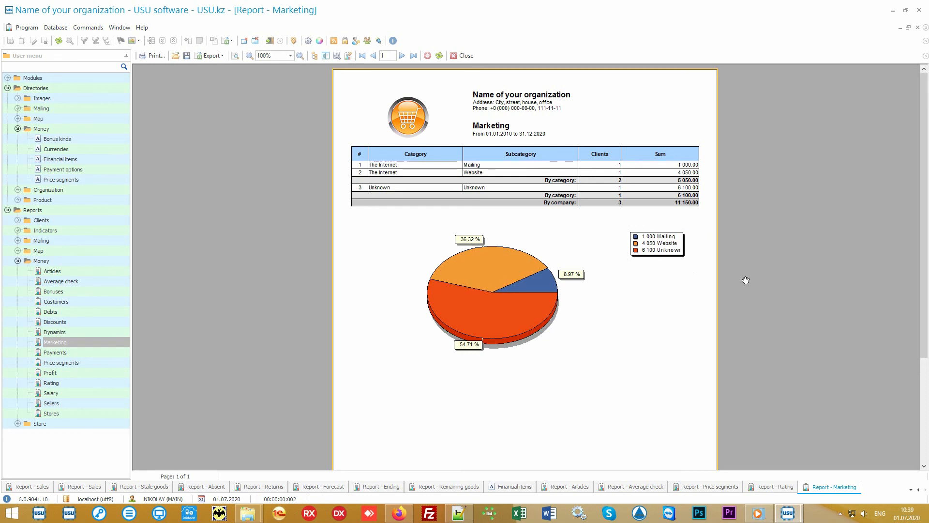
click(95, 412)
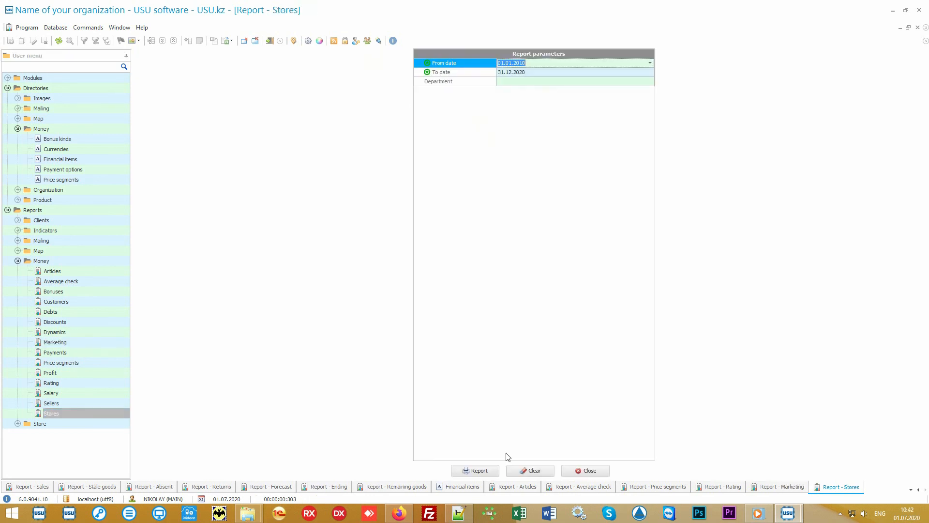
click(473, 470)
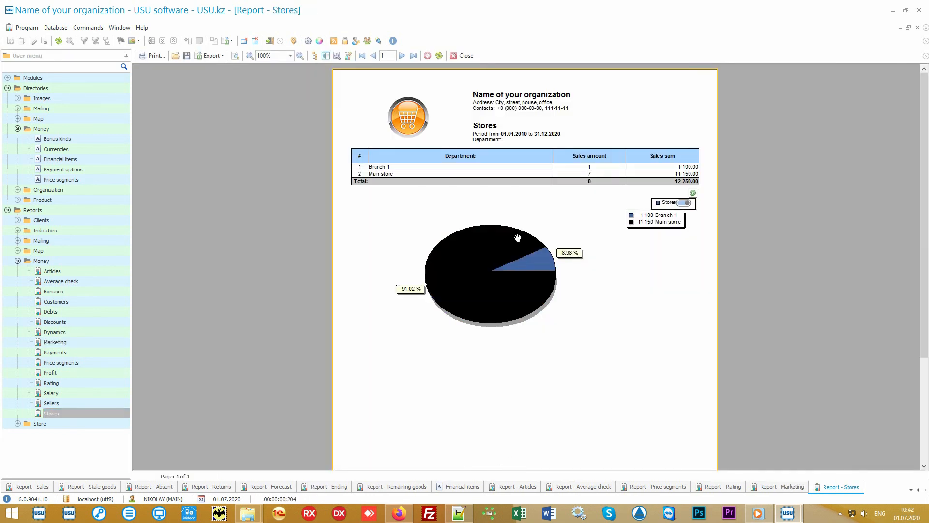
- Generate the Money group's Sellers and Salary reports for 01.01.2010 to 31.12.2020, without an employee filter
click(87, 404)
click(473, 470)
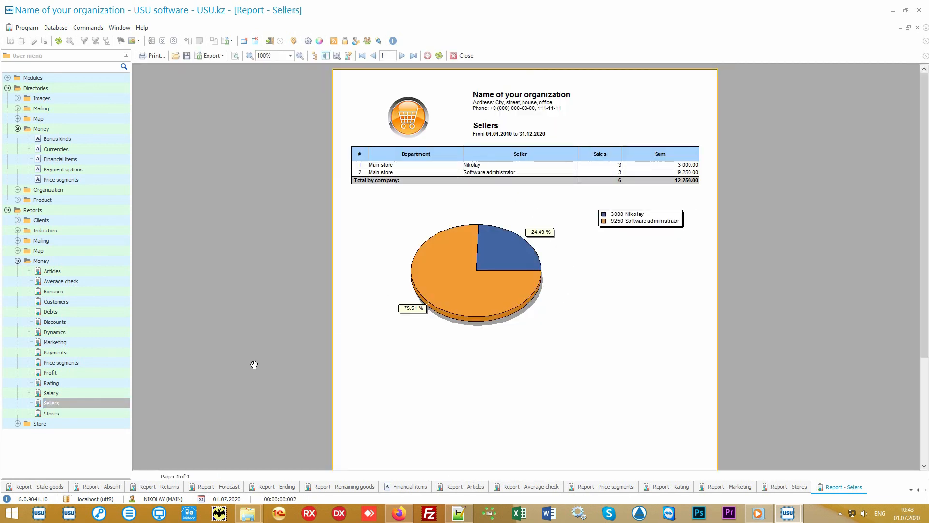
click(83, 393)
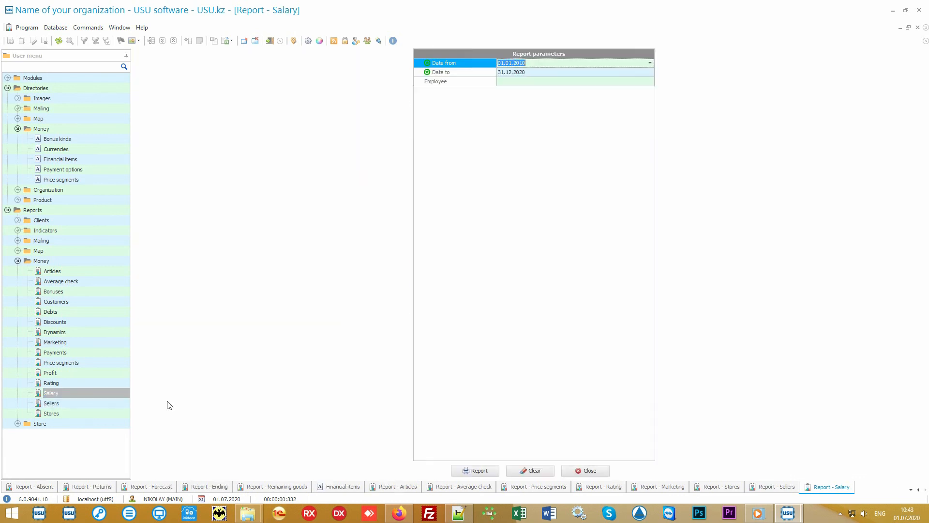
click(450, 471)
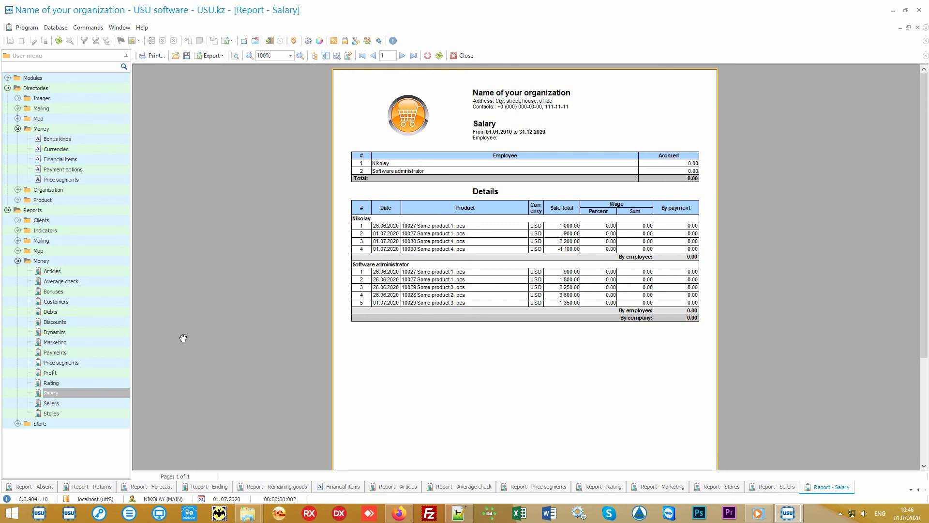
- Generate the Money group's Discounts report for 01.01.2010 to 31.12.2020 and switch to the open Audit window
click(108, 322)
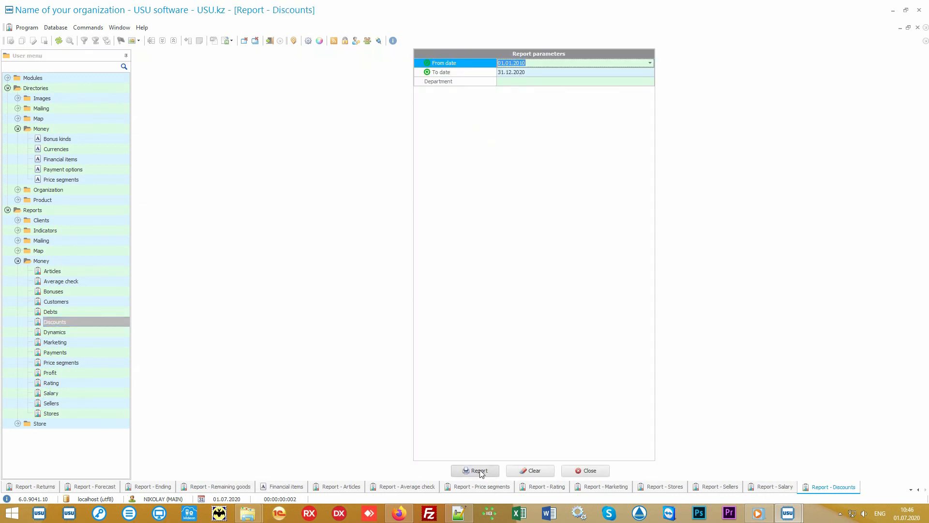
click(477, 469)
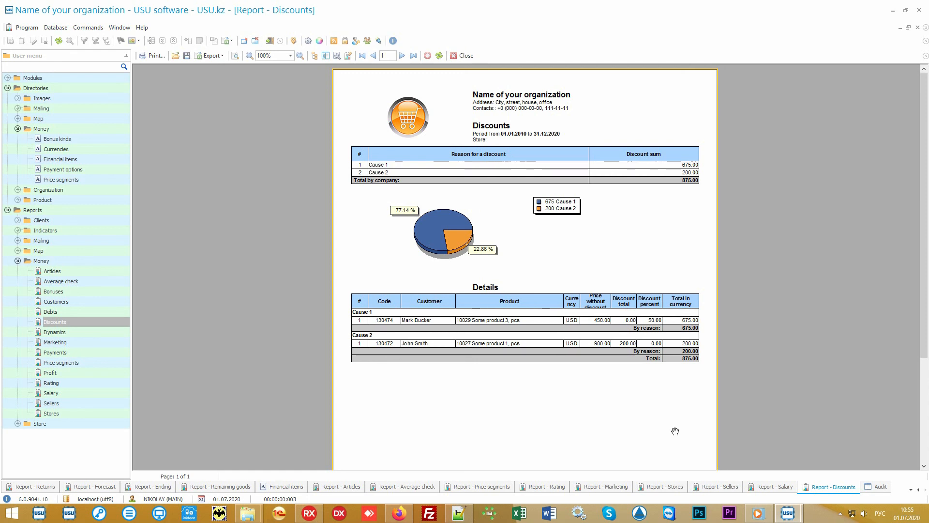
click(880, 487)
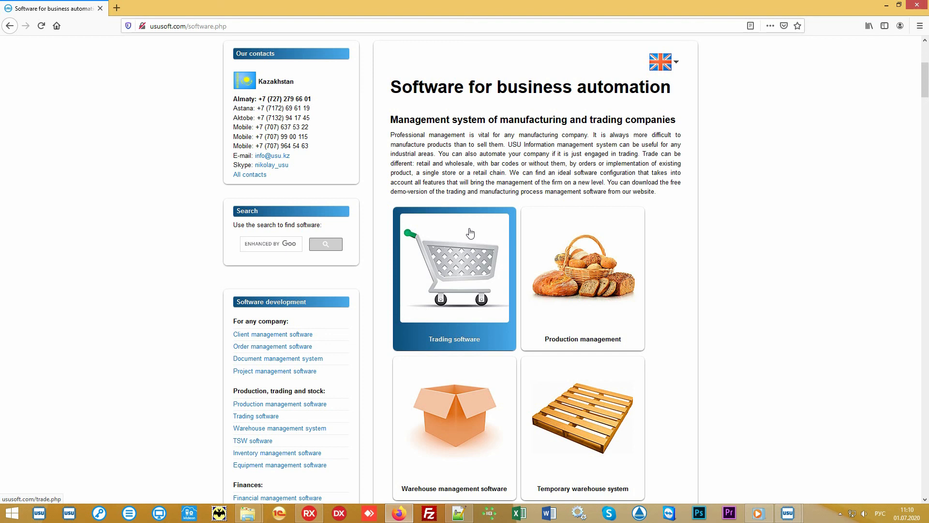
- Open the Price page of the ususoft.com website and set the price currency to US dollar - USD
scroll(469, 233, up, 5)
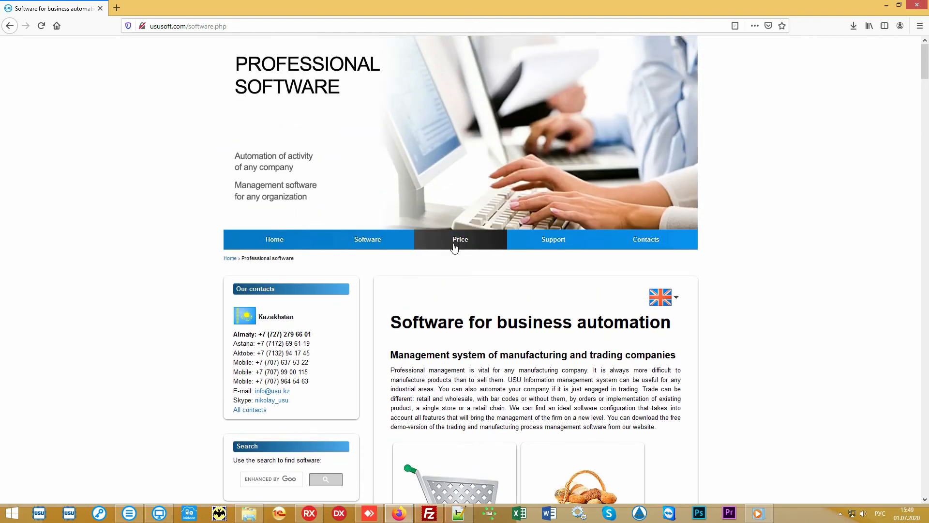
click(455, 248)
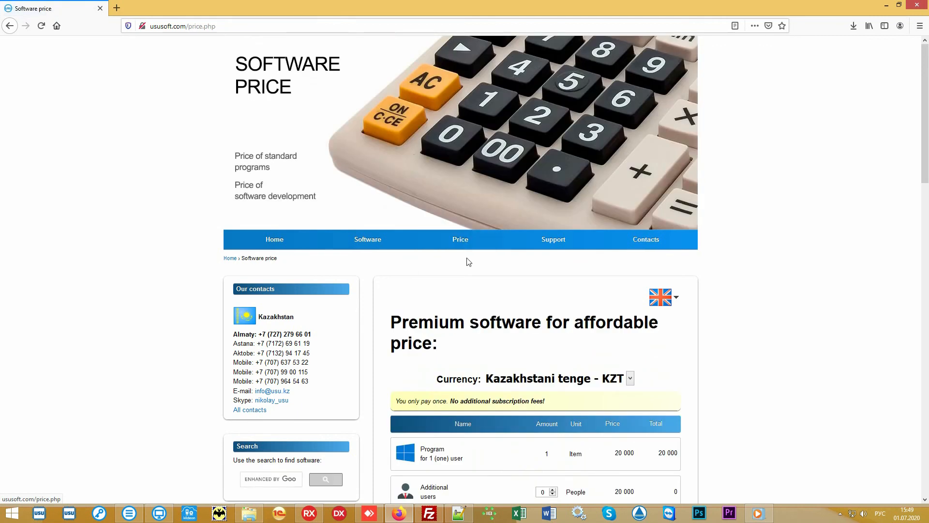
scroll(772, 317, down, 3)
scroll(771, 316, down, 2)
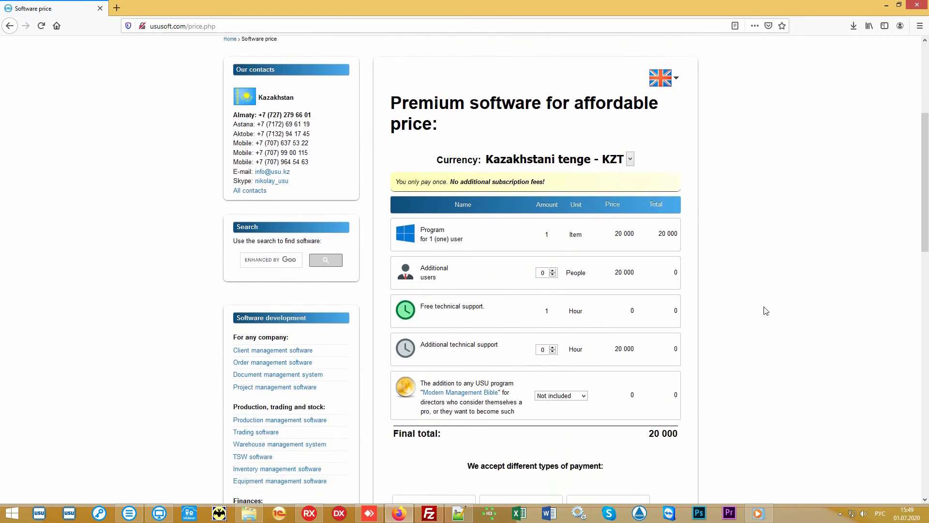
click(631, 131)
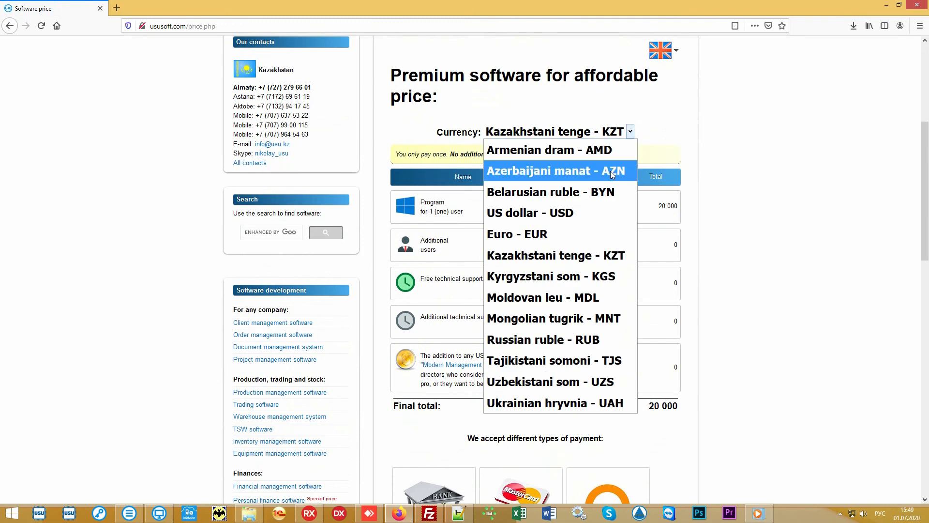
click(569, 216)
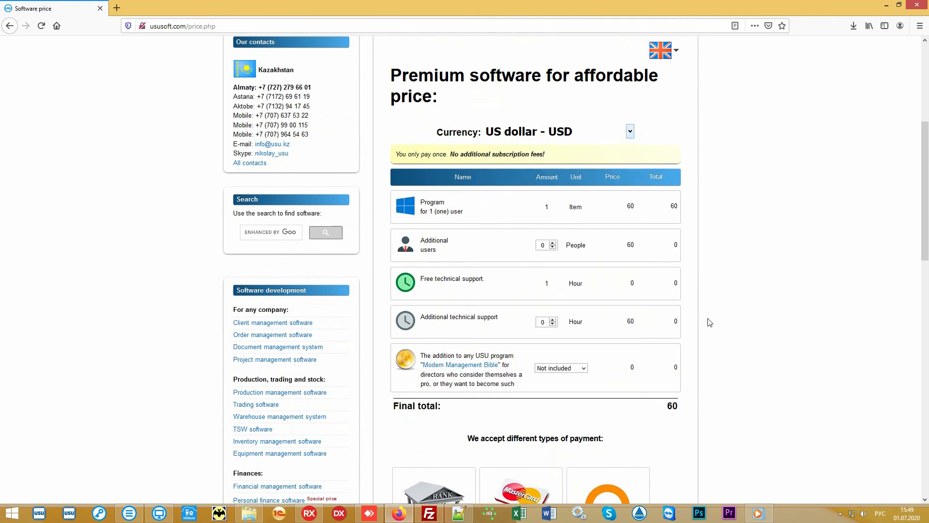
- Review the final total and the accepted payment types on the Price page
drag(662, 412, 682, 410)
click(646, 410)
scroll(791, 254, down, 1)
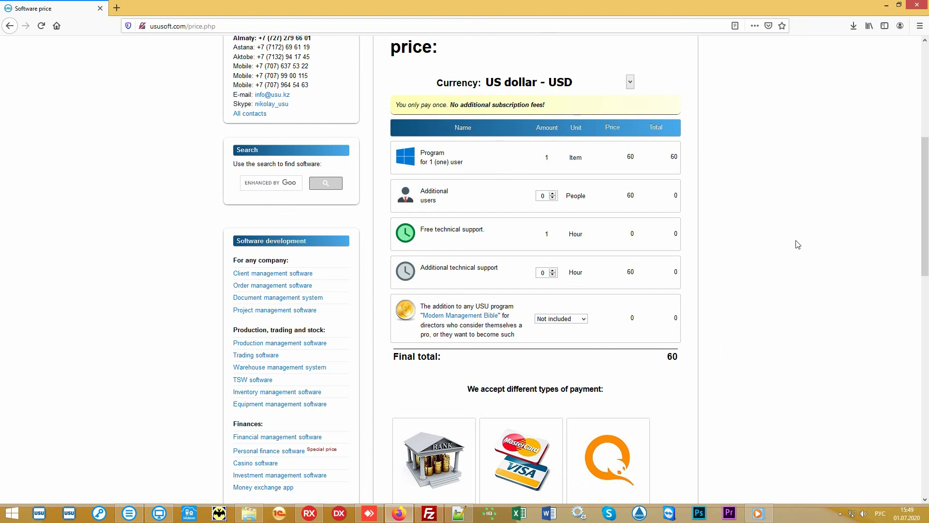
scroll(798, 245, up, 6)
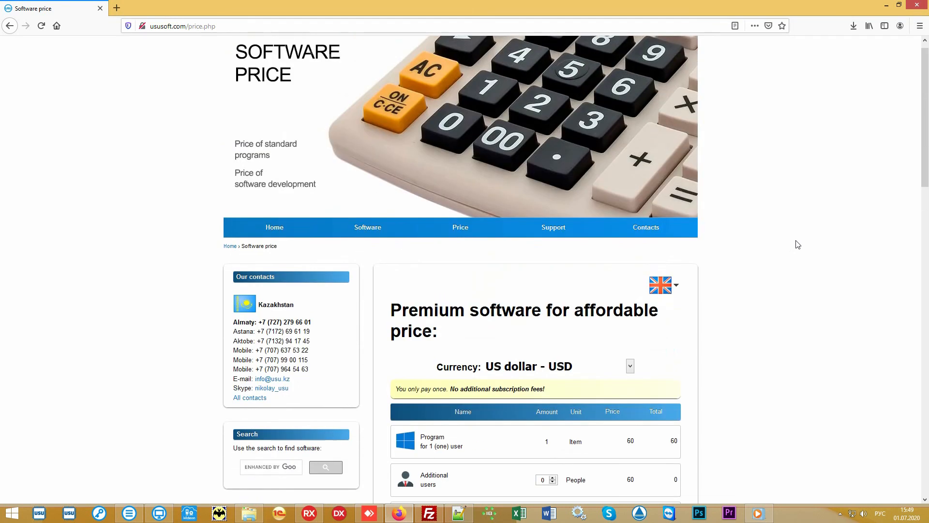
- Open the website's Contacts page and examine the contact details listed for each country
click(656, 242)
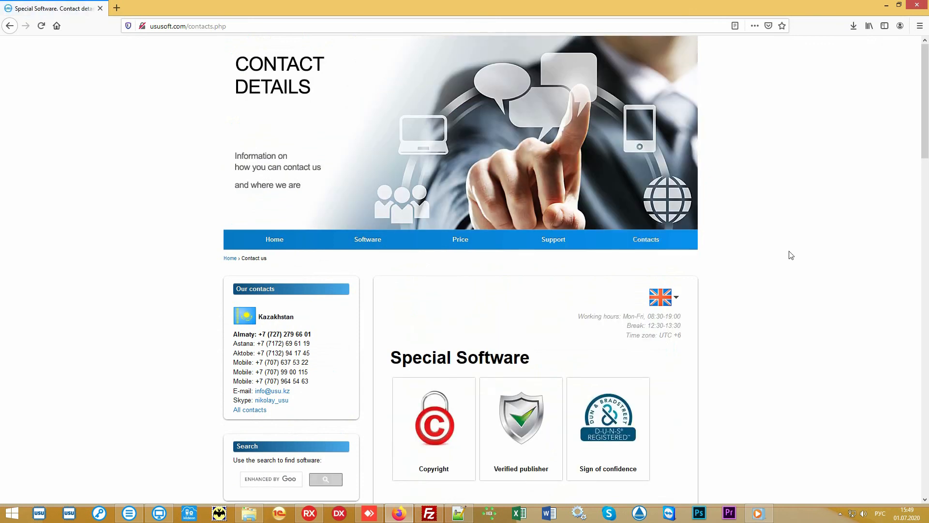
scroll(792, 255, down, 7)
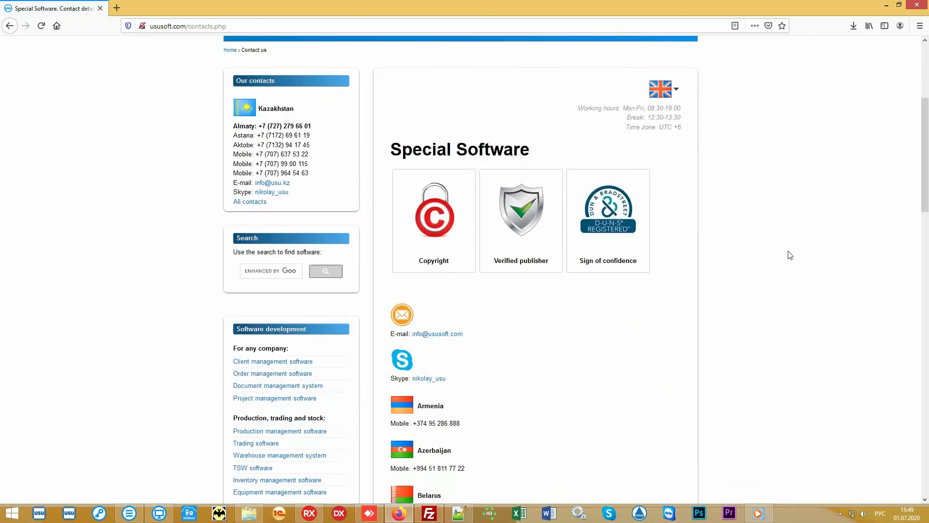
scroll(790, 255, down, 6)
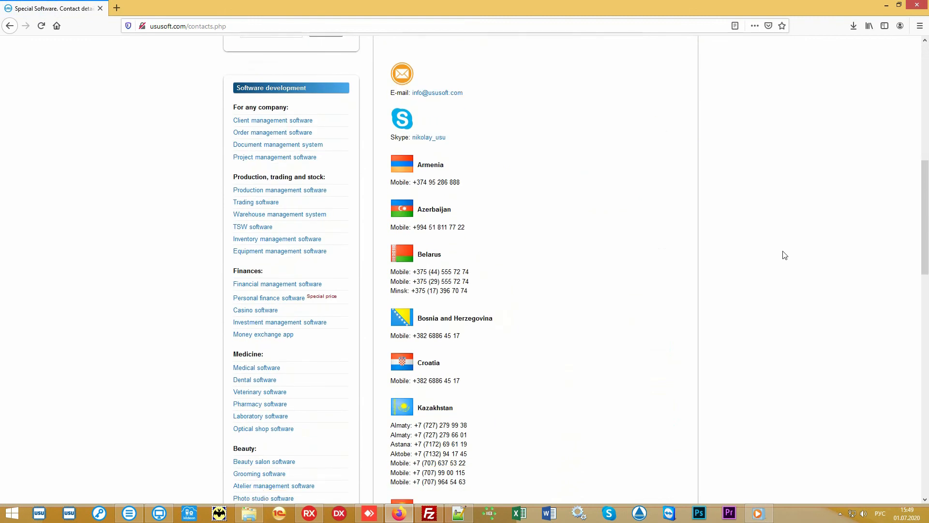
scroll(779, 255, down, 4)
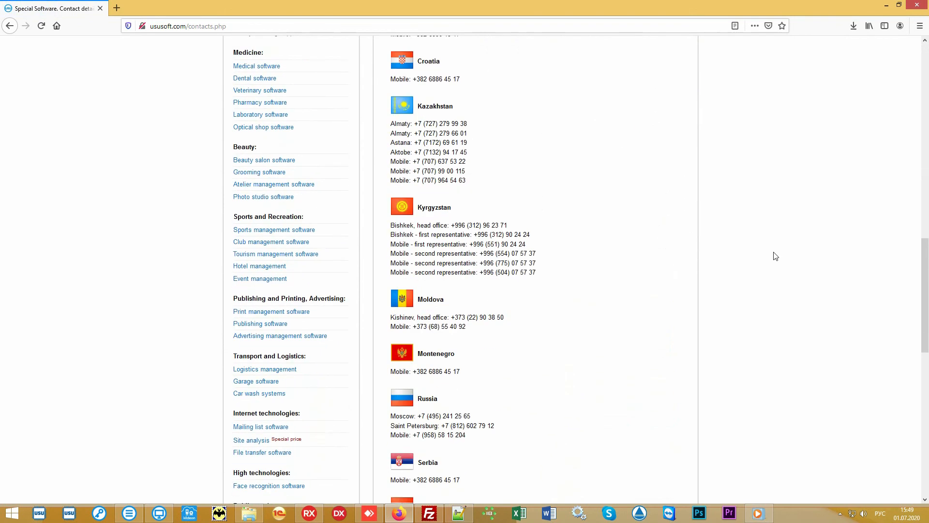
scroll(772, 255, down, 5)
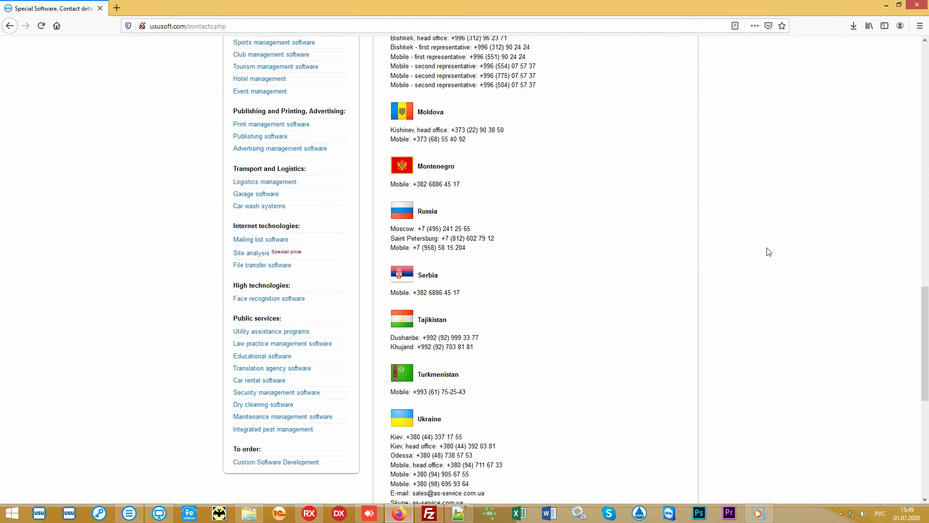
scroll(769, 251, up, 6)
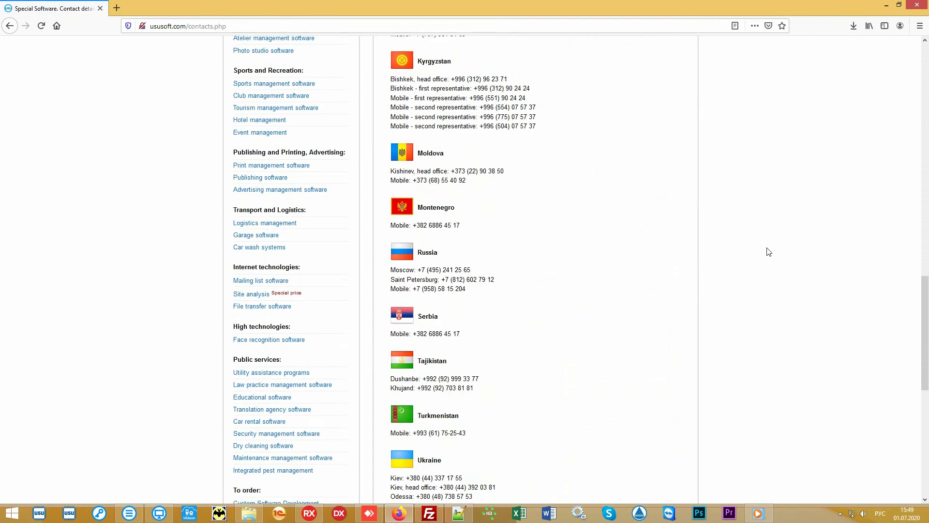
scroll(769, 251, up, 10)
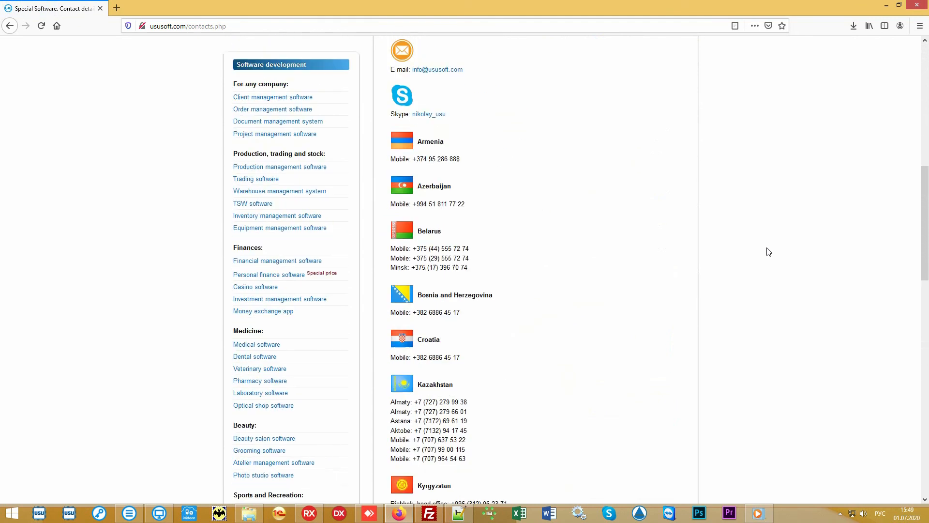
scroll(769, 252, up, 5)
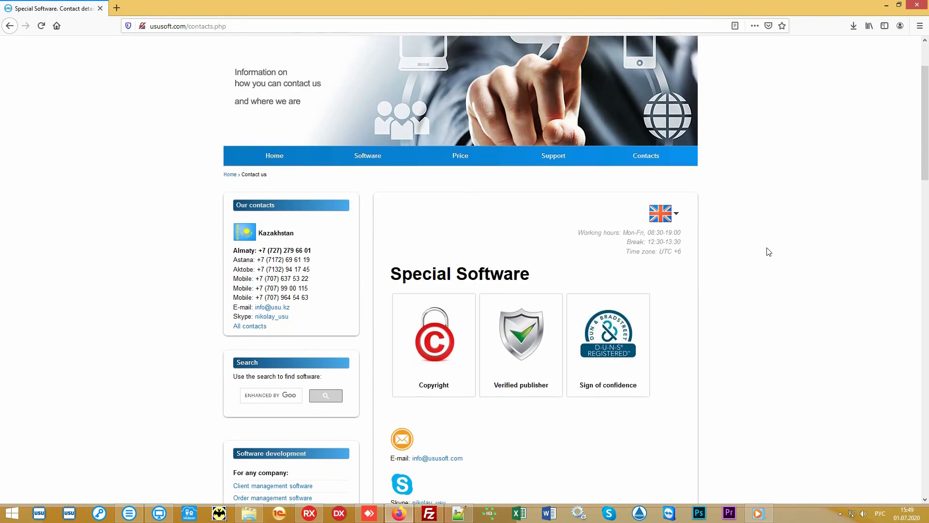